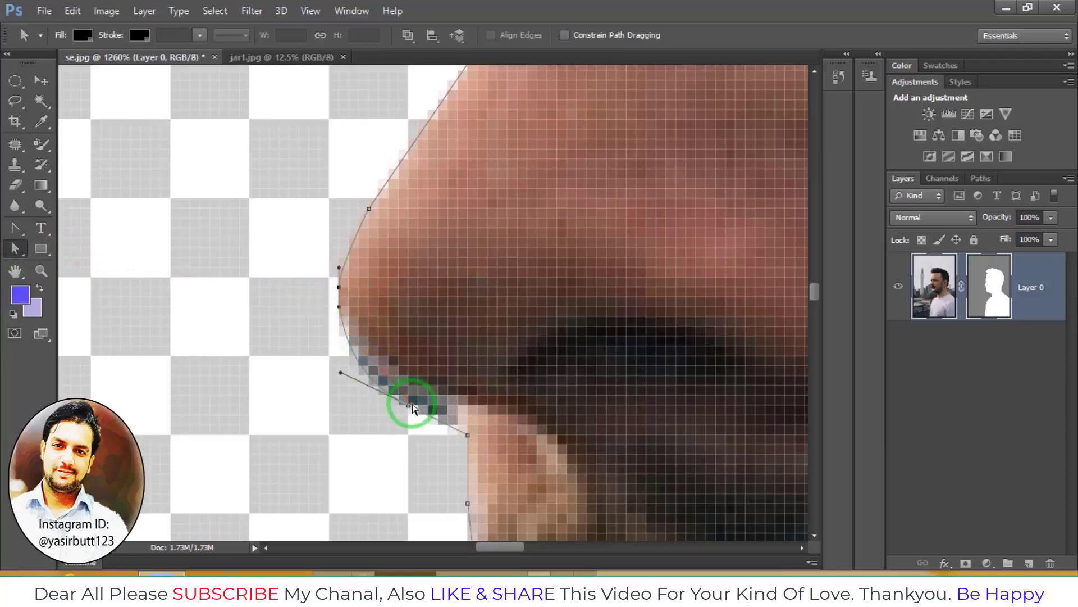
# - Move the vector mask's anchor points under the nose tip and beside the eye inward to follow the face outline
pyautogui.moveTo(408, 407); pyautogui.dragTo(410, 386)
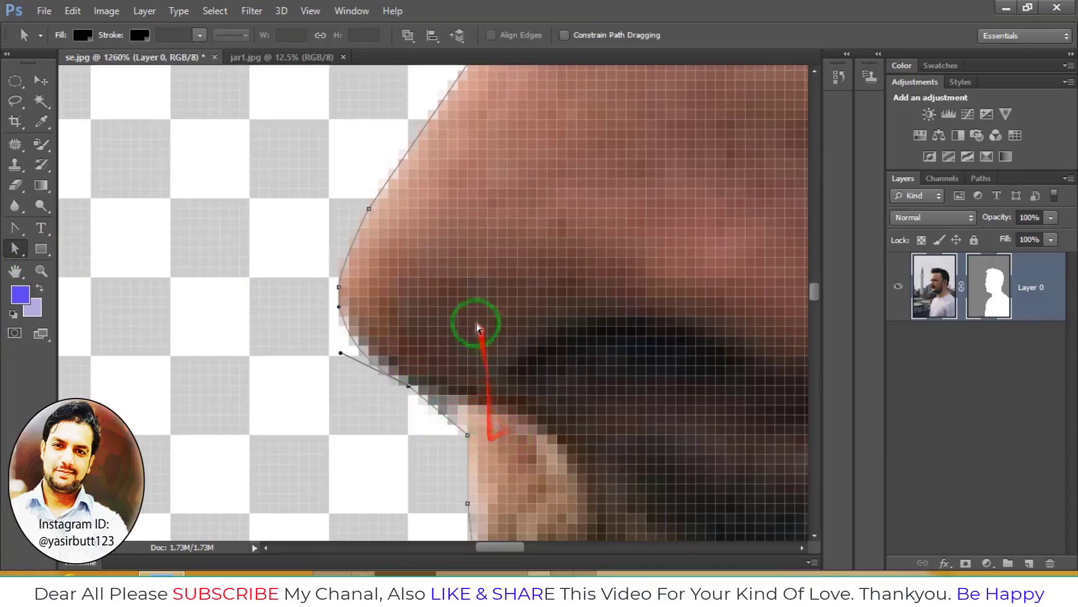
pyautogui.scroll(-1, 474, 349)
pyautogui.scroll(-7, 474, 352)
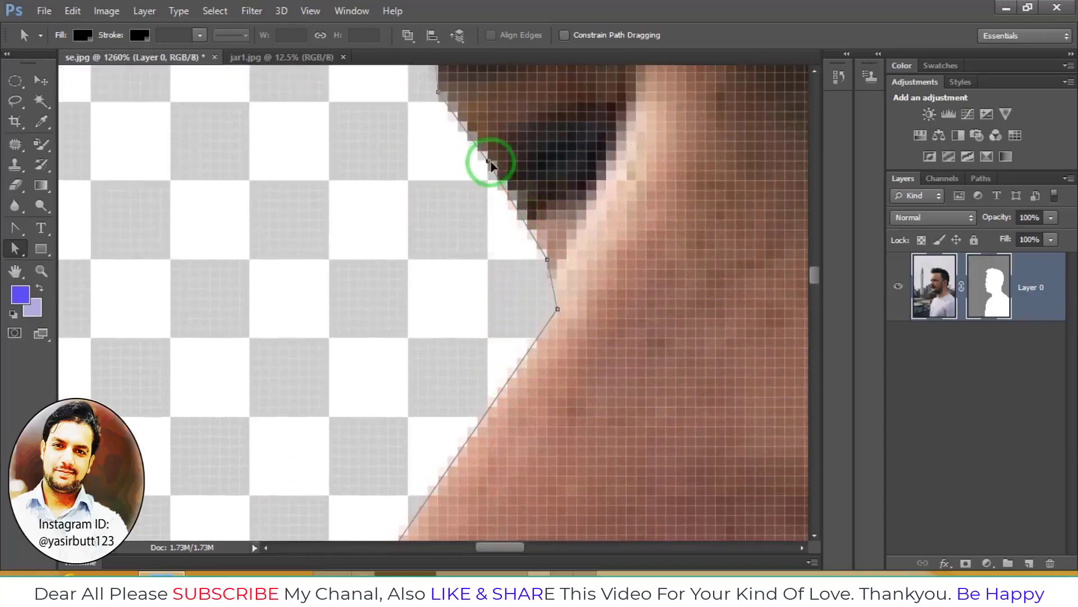
pyautogui.moveTo(488, 161); pyautogui.dragTo(497, 161)
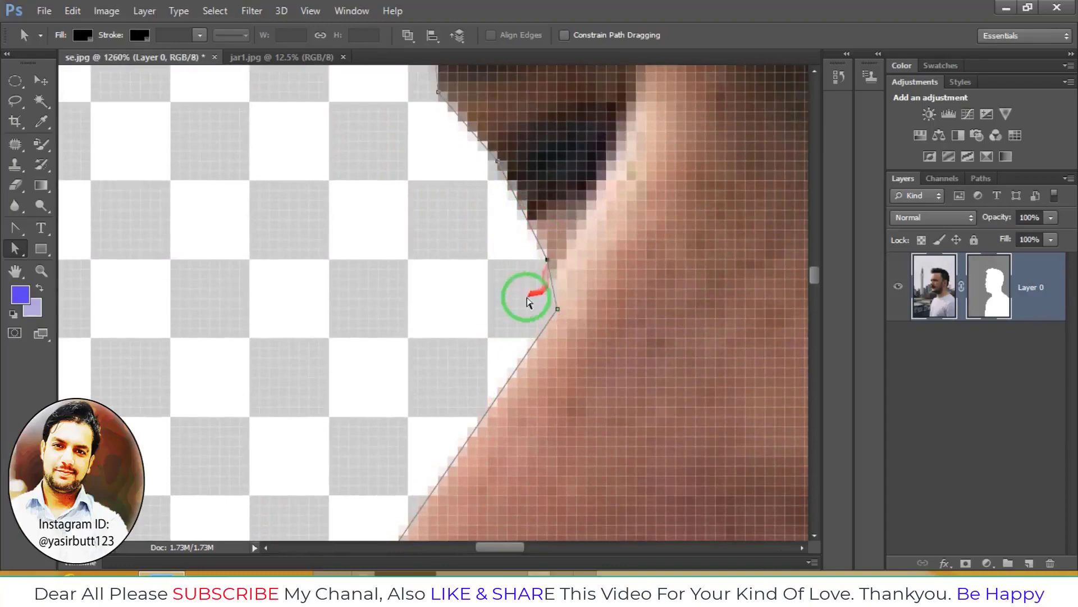
pyautogui.scroll(-8, 534, 294)
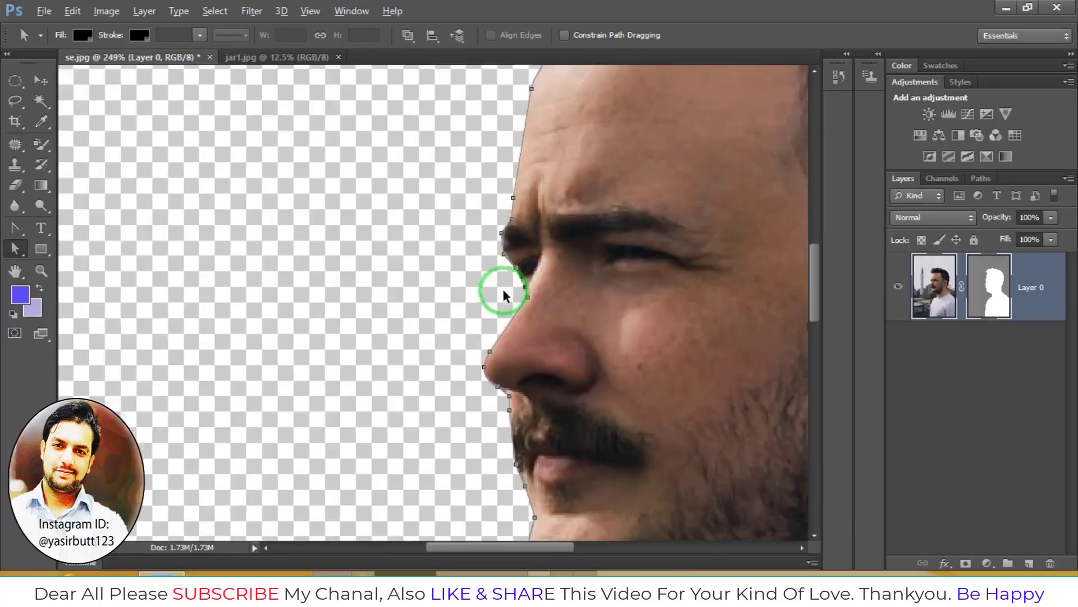
pyautogui.scroll(-5, 501, 290)
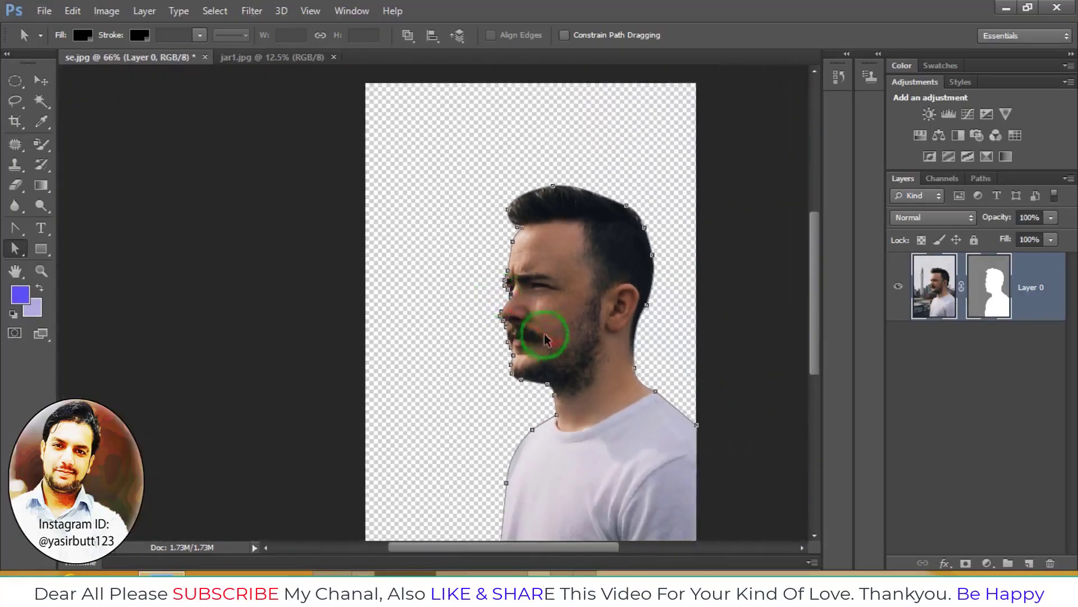
pyautogui.scroll(-2, 544, 337)
pyautogui.click(910, 372)
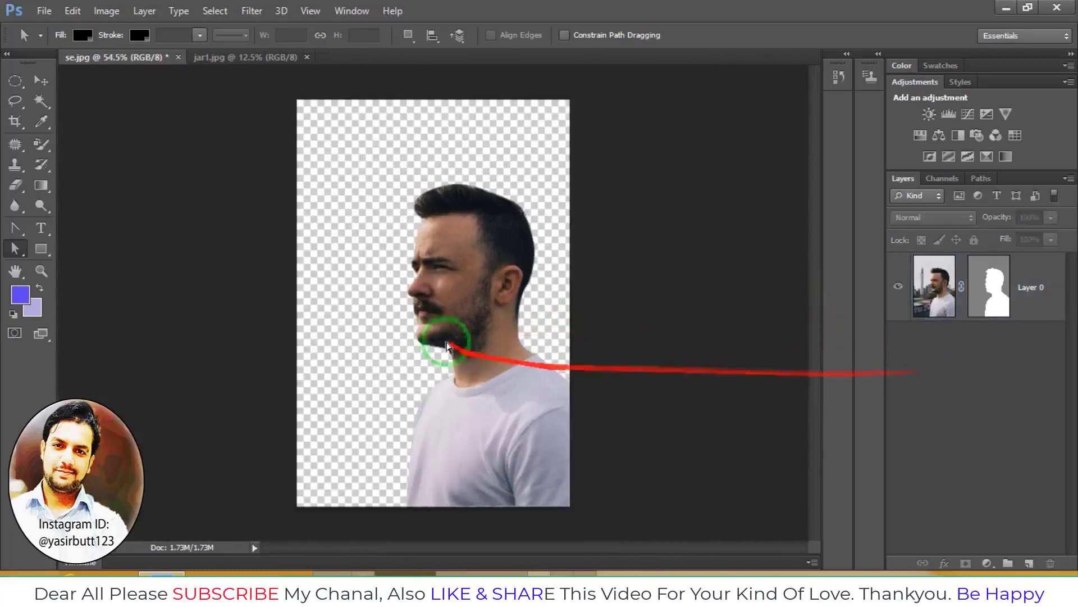
pyautogui.scroll(2, 417, 306)
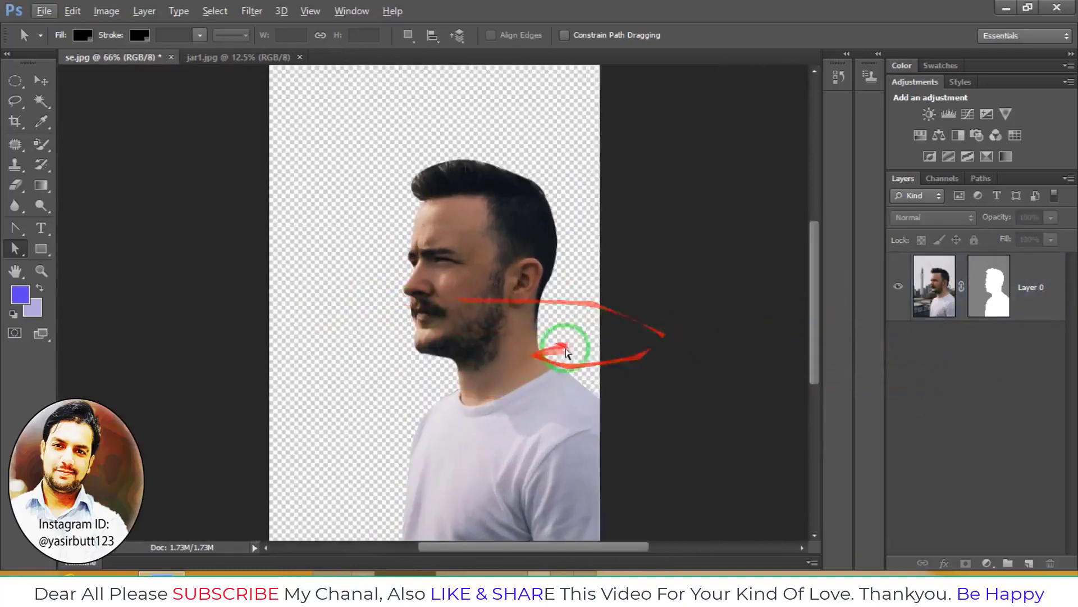
# - Duplicate Layer 0 together with its vector mask and delete the copy
pyautogui.click(933, 289)
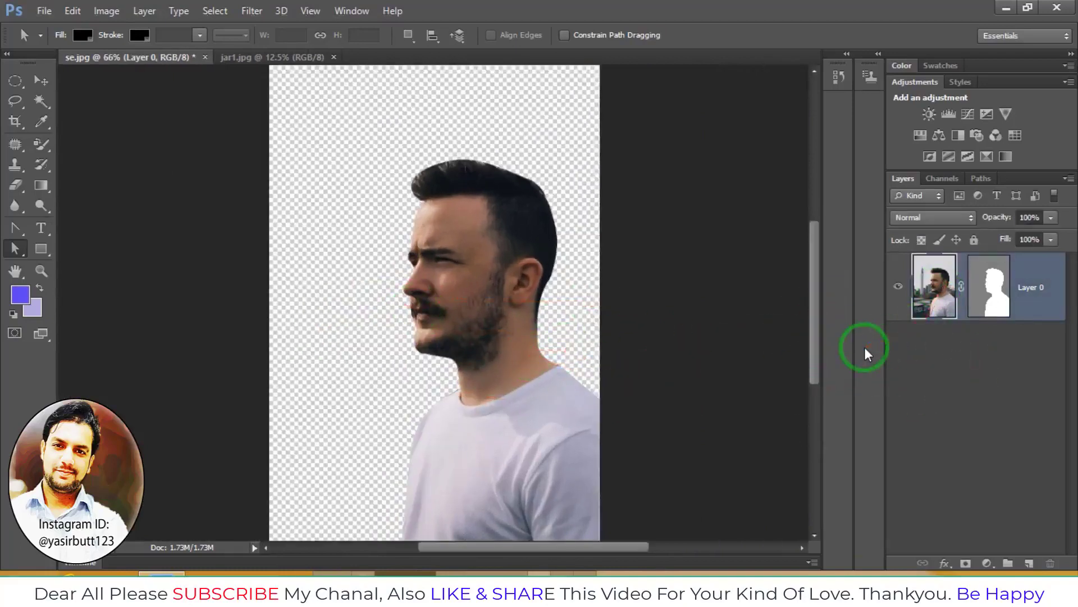
pyautogui.hotkey('ctrl', 'j')
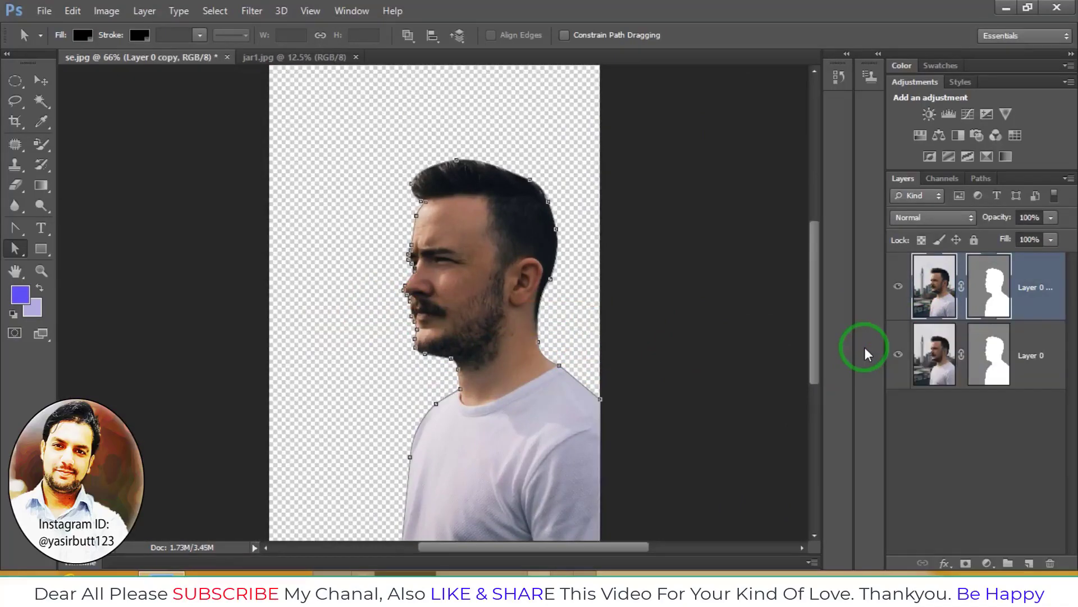
pyautogui.click(993, 290)
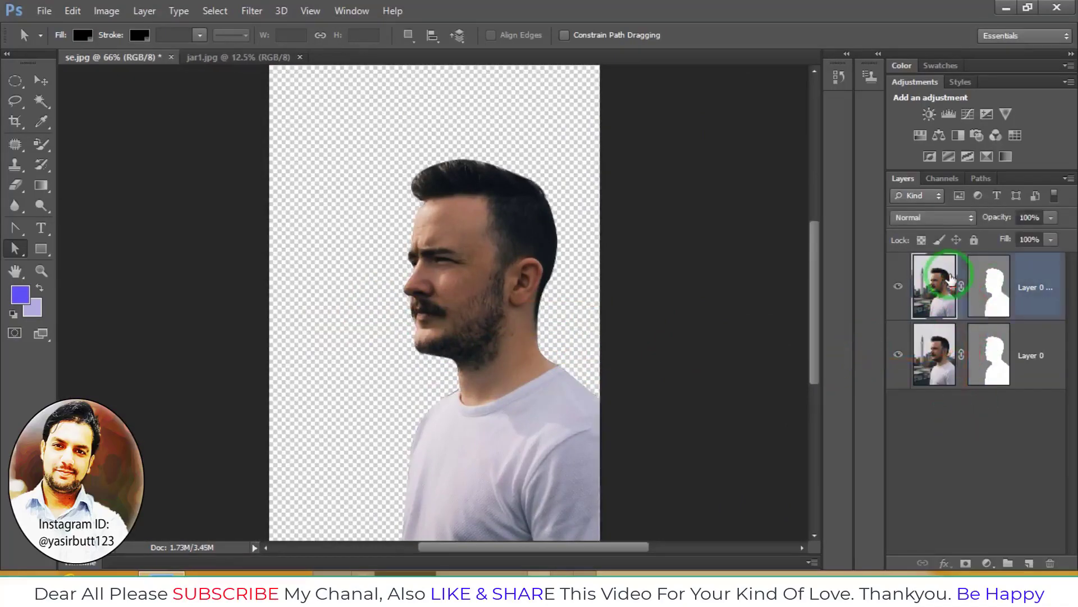
pyautogui.press('Delete')
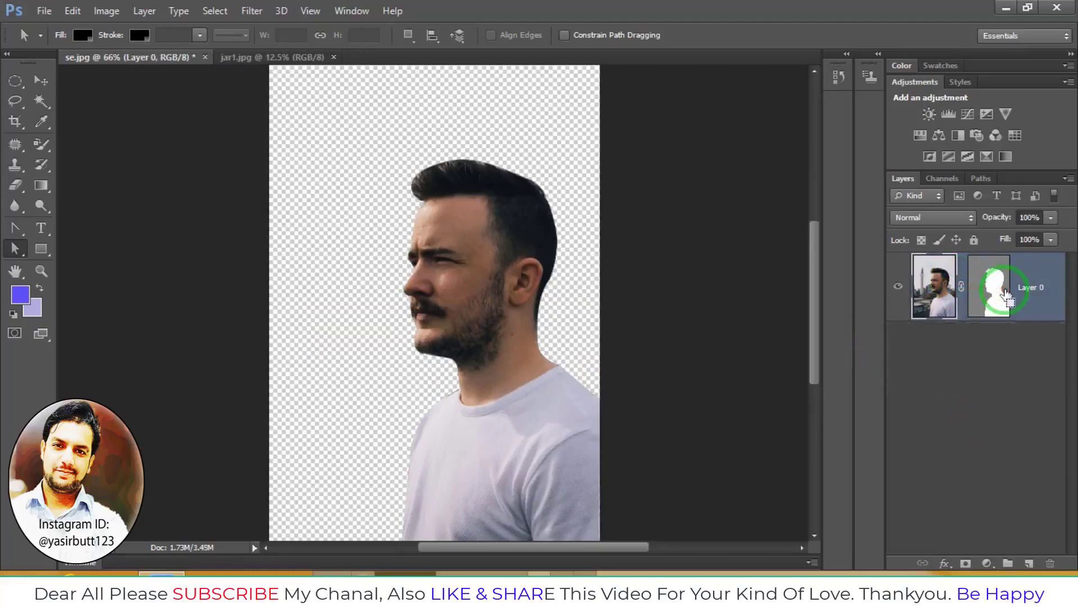
pyautogui.click(966, 82)
pyautogui.click(917, 82)
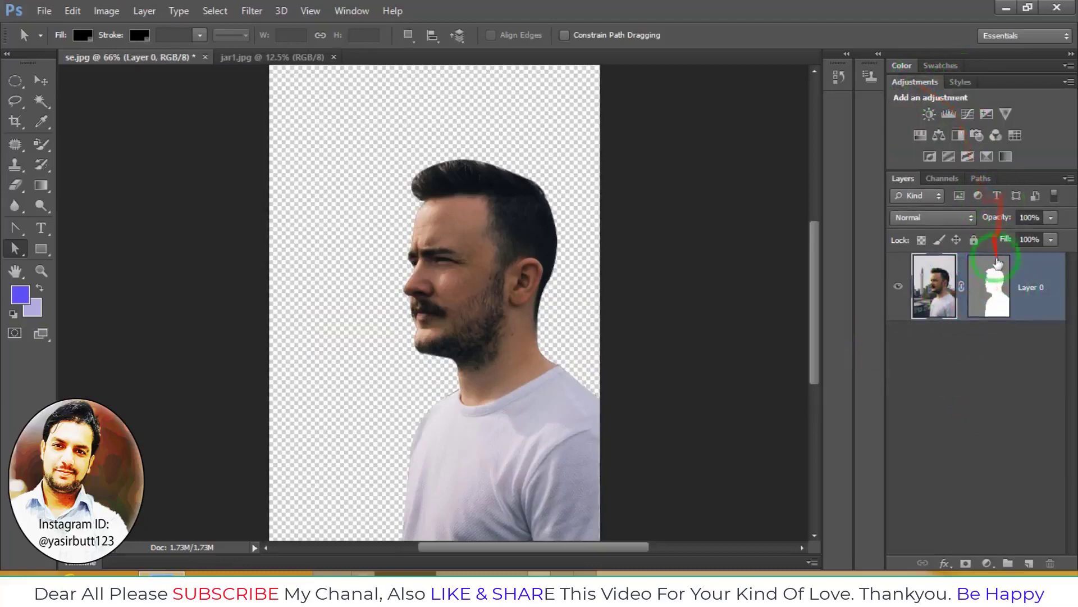
# - Try duplicating Layer 0 with the abc path selected, undo the duplication and reselect Layer 0's vector mask
pyautogui.click(981, 180)
pyautogui.click(936, 202)
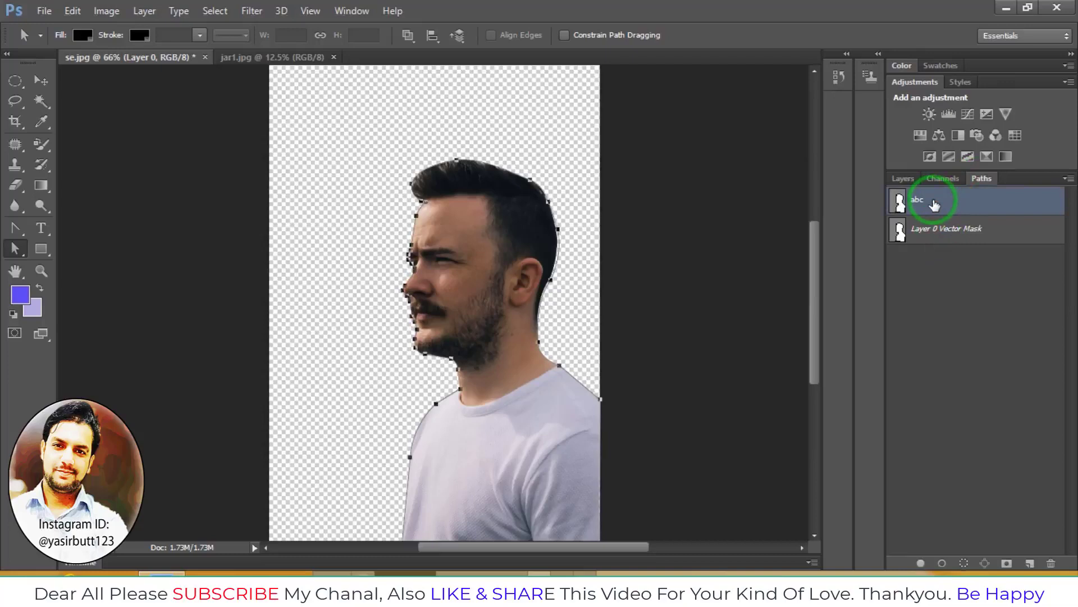
pyautogui.hotkey('ctrl', 'j')
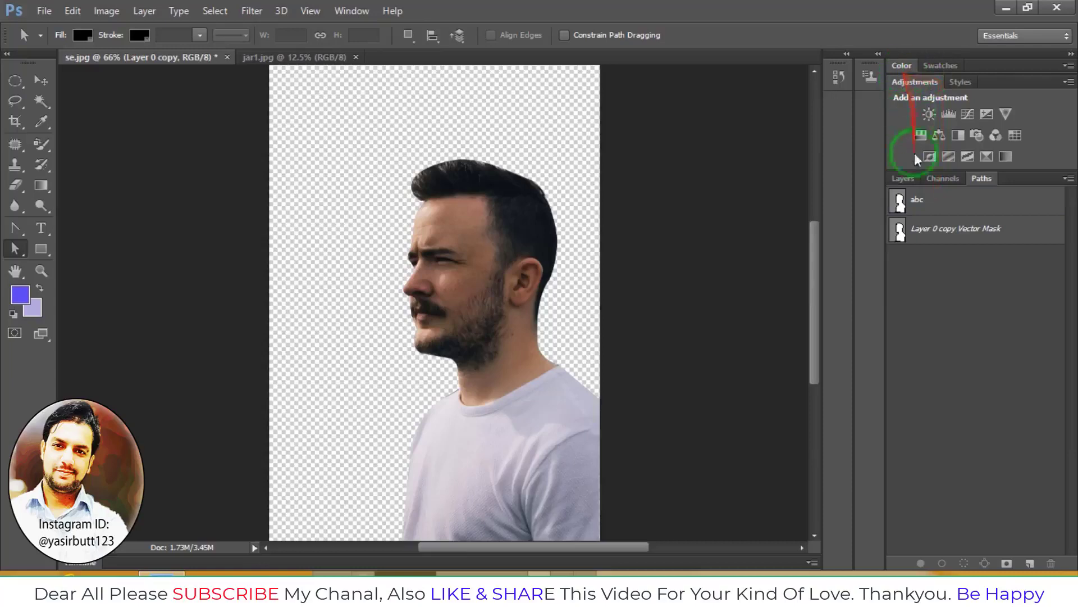
pyautogui.click(914, 179)
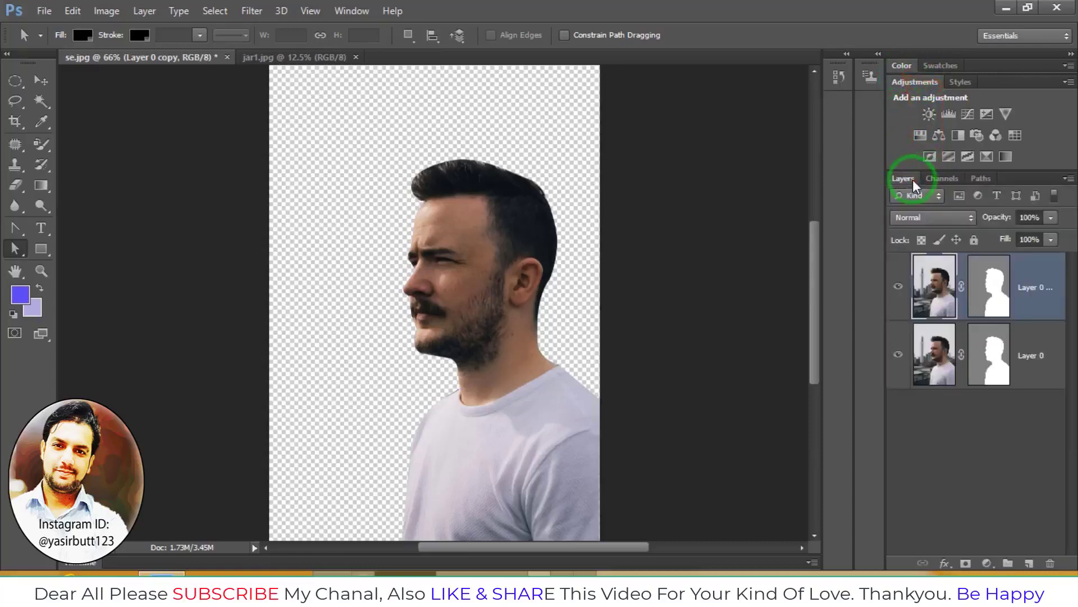
pyautogui.hotkey('ctrl', 'z')
pyautogui.click(994, 295)
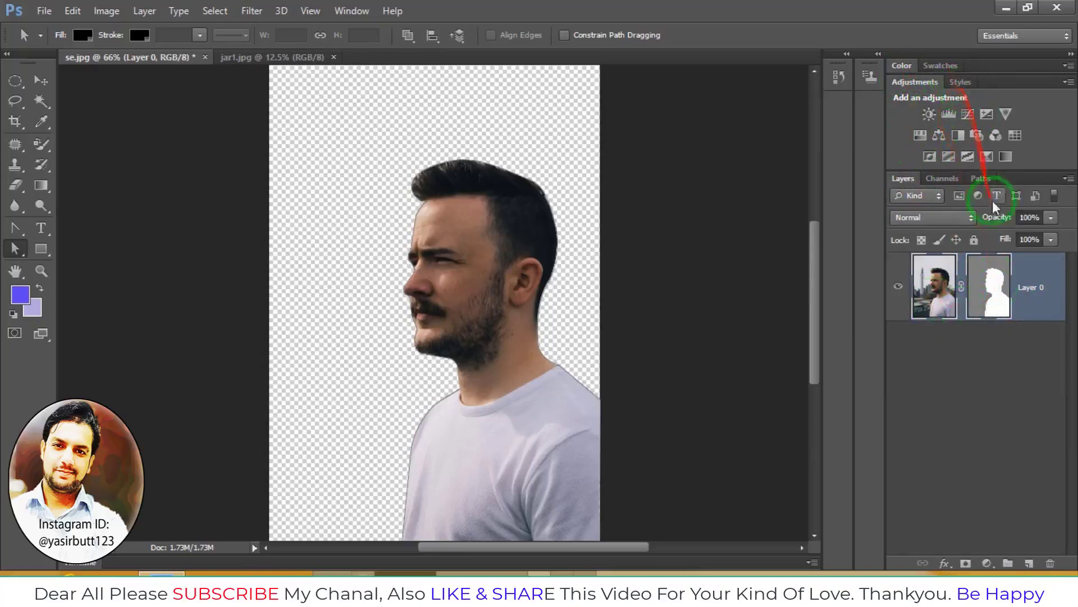
# - Make a new anti-aliased selection from the abc path with a 2-pixel feather and copy the selected man to a new layer
pyautogui.click(982, 179)
pyautogui.click(927, 206)
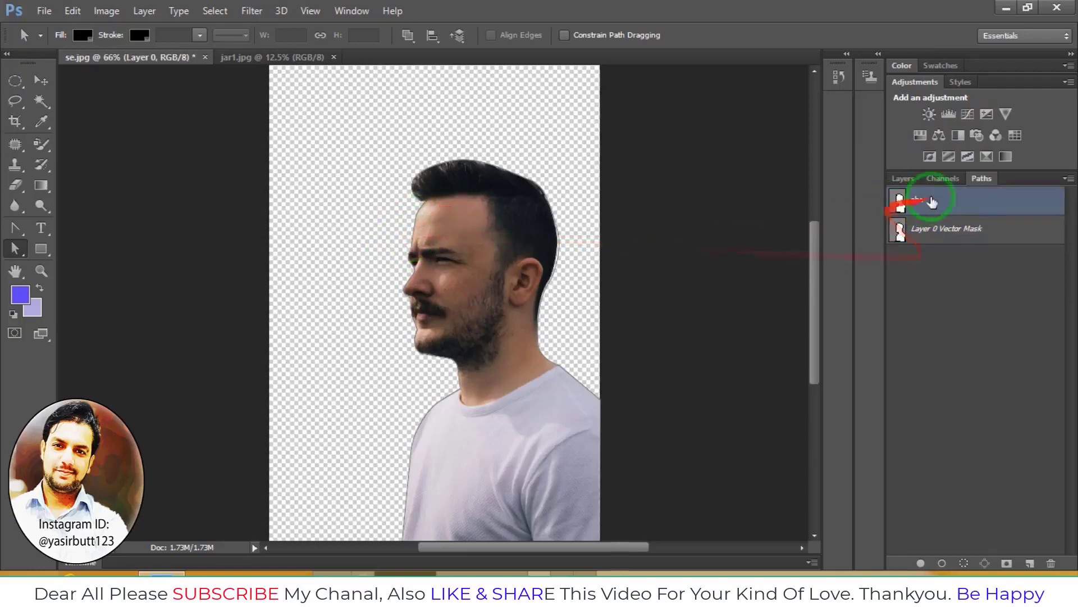
pyautogui.rightClick(933, 205)
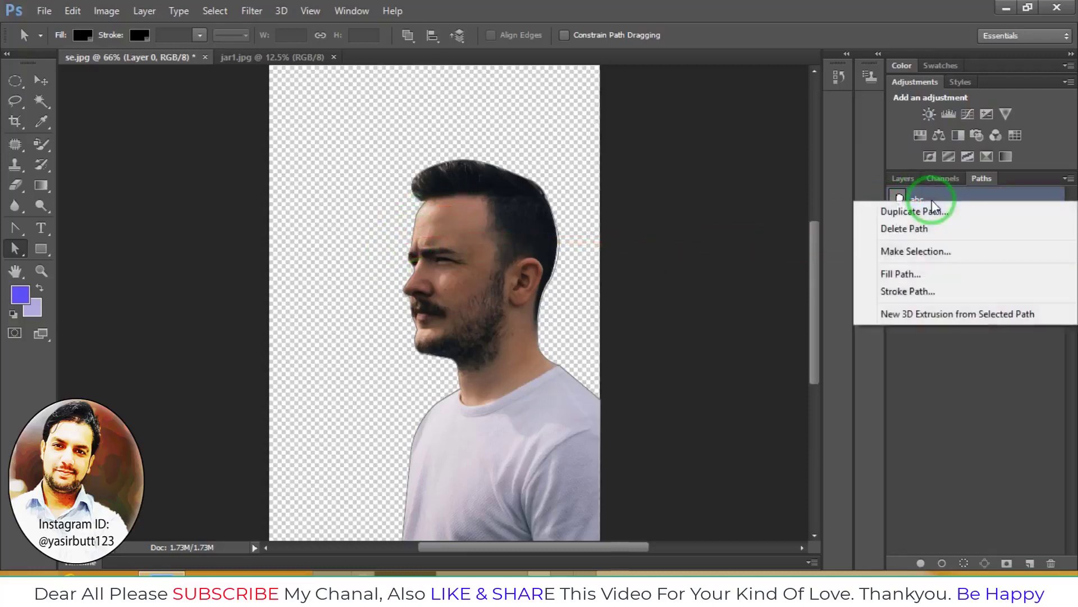
pyautogui.click(932, 248)
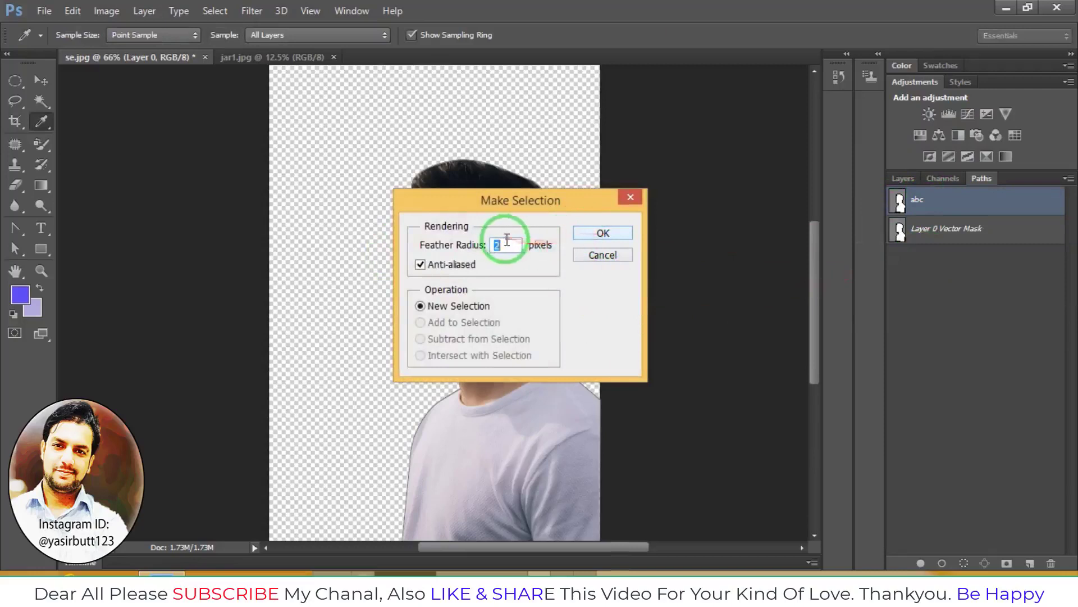
pyautogui.click(601, 236)
pyautogui.press('a')
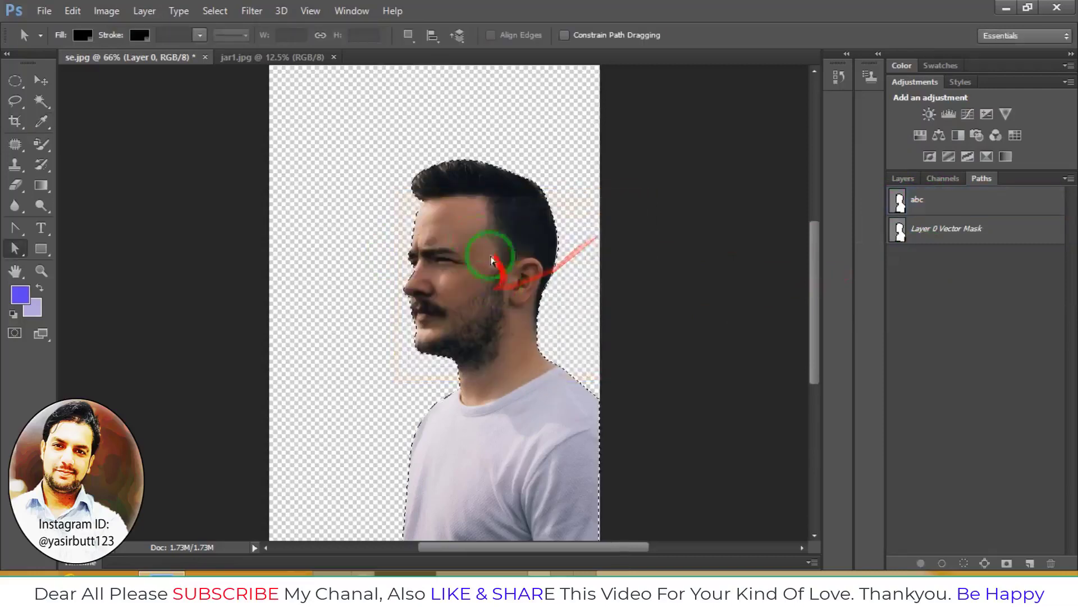
pyautogui.click(909, 181)
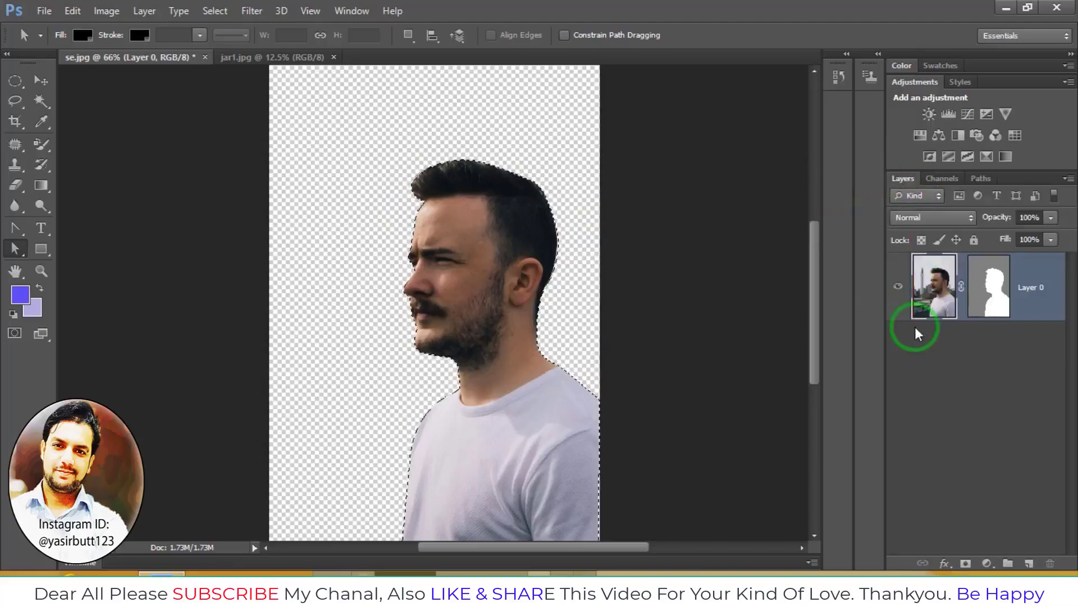
pyautogui.hotkey('ctrl', 'j')
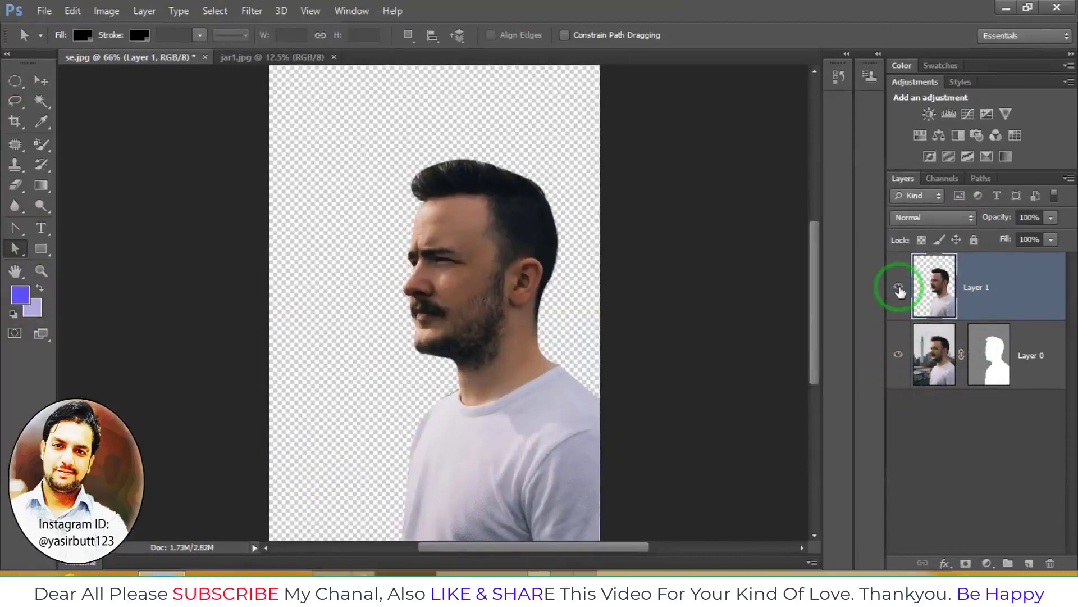
pyautogui.click(899, 355)
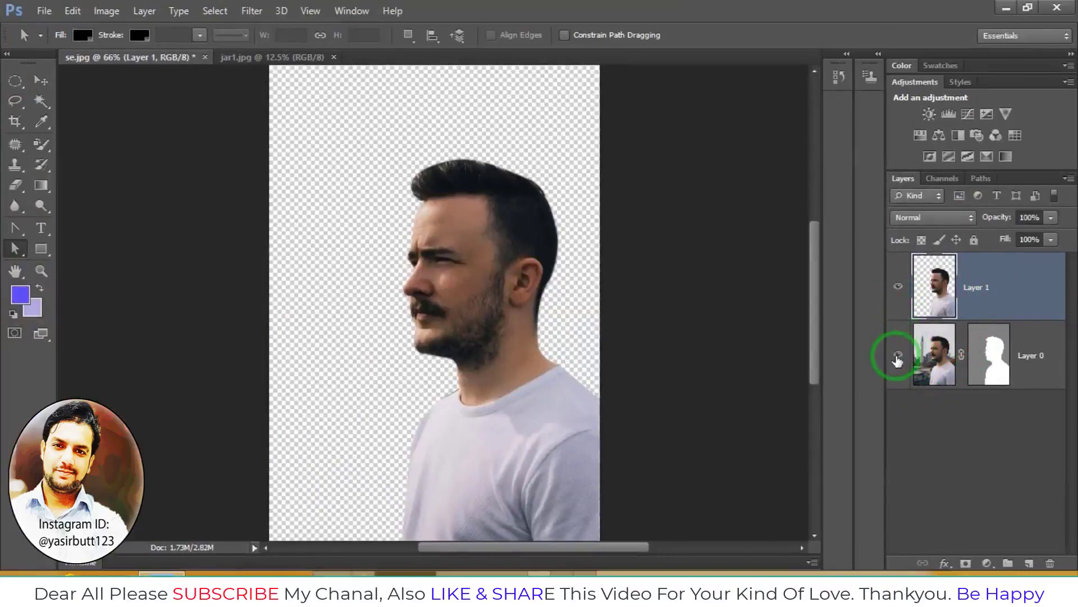
pyautogui.click(951, 415)
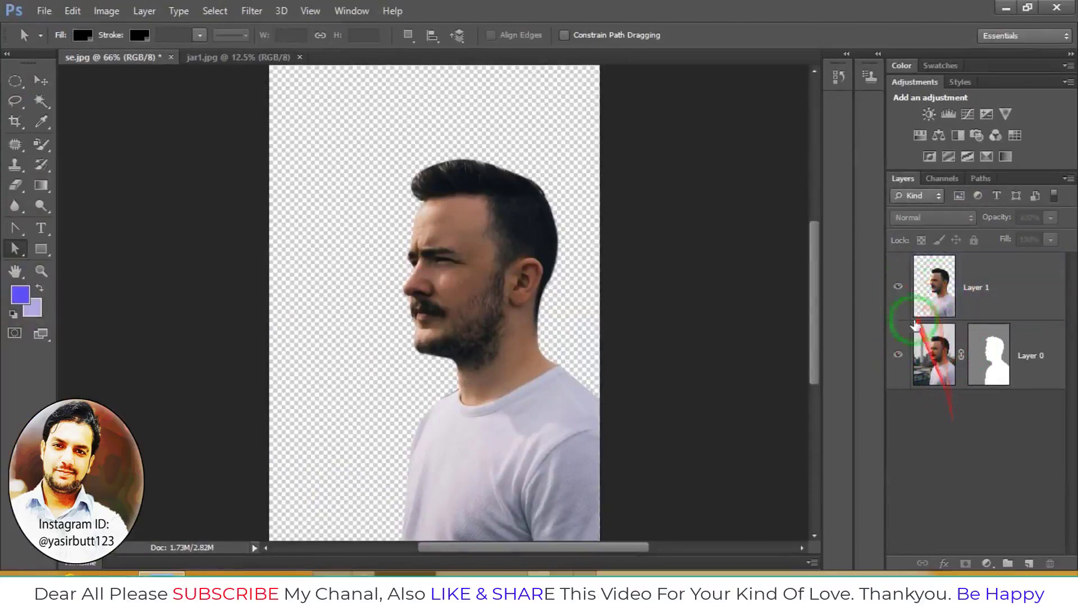
pyautogui.click(929, 285)
pyautogui.click(969, 423)
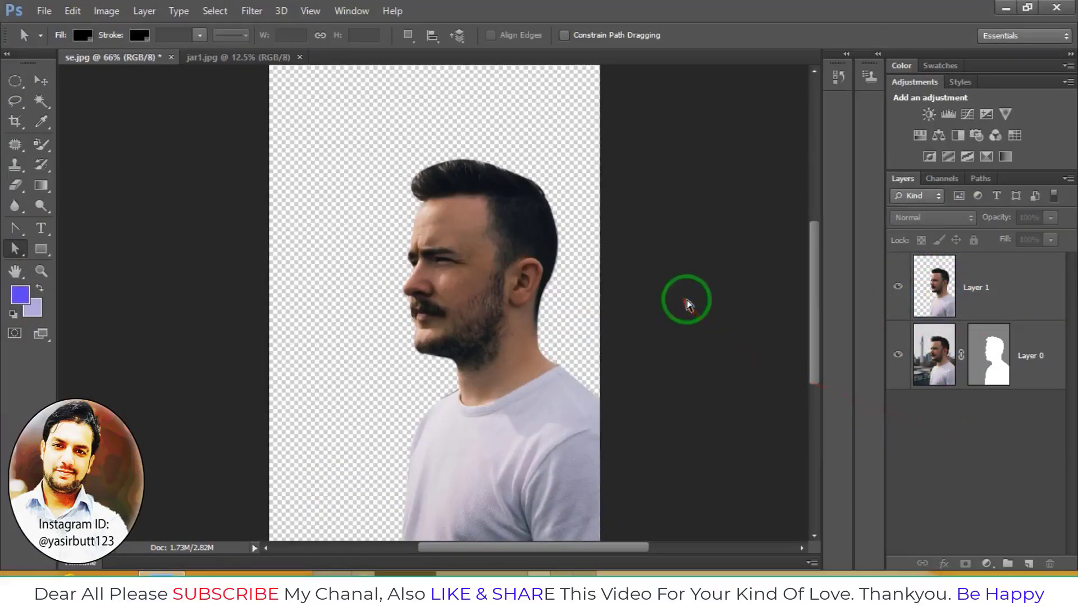
# - Open the landscape image 69 from the Images for PS folder and copy the whole picture into se.jpg as a layer
pyautogui.hotkey('ctrl', 'o')
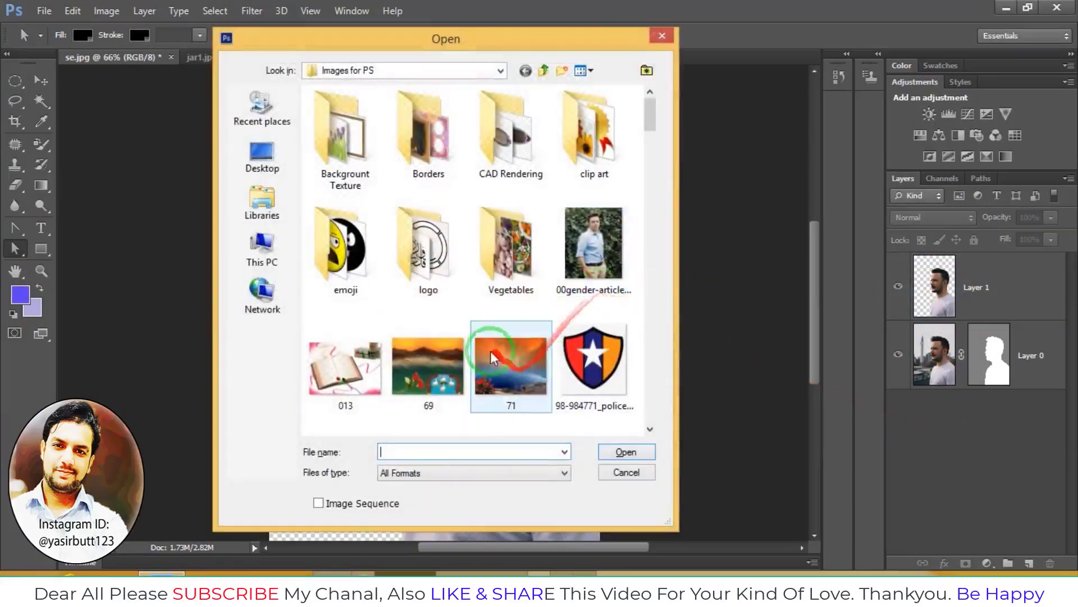
pyautogui.doubleClick(428, 363)
pyautogui.hotkey('ctrl', 'a')
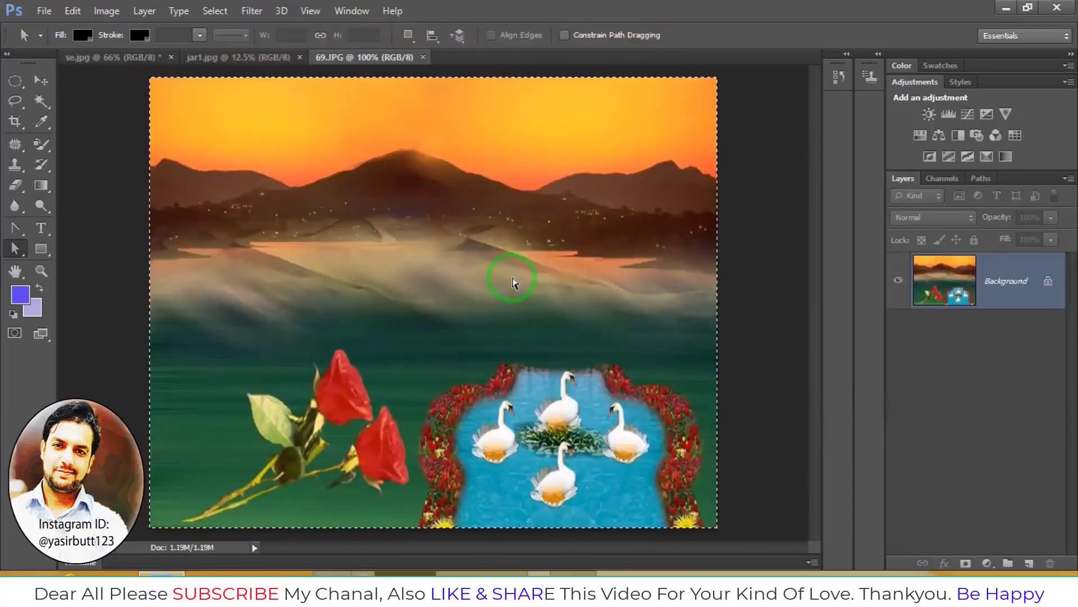
pyautogui.moveTo(512, 277); pyautogui.dragTo(514, 318)
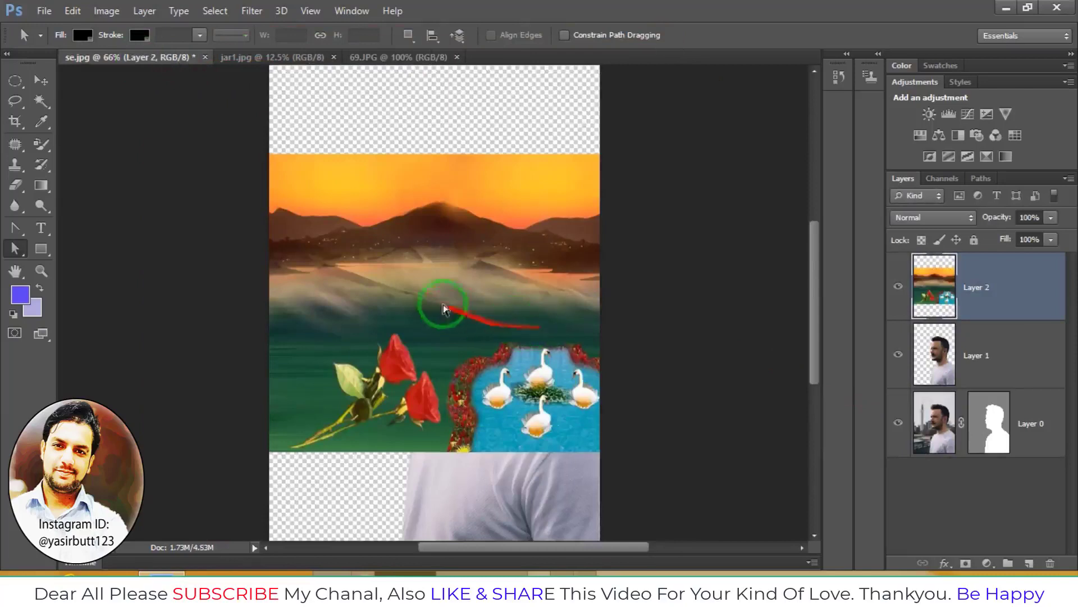
# - Reposition and stretch the pasted landscape image vertically so it covers the canvas
pyautogui.click(40, 80)
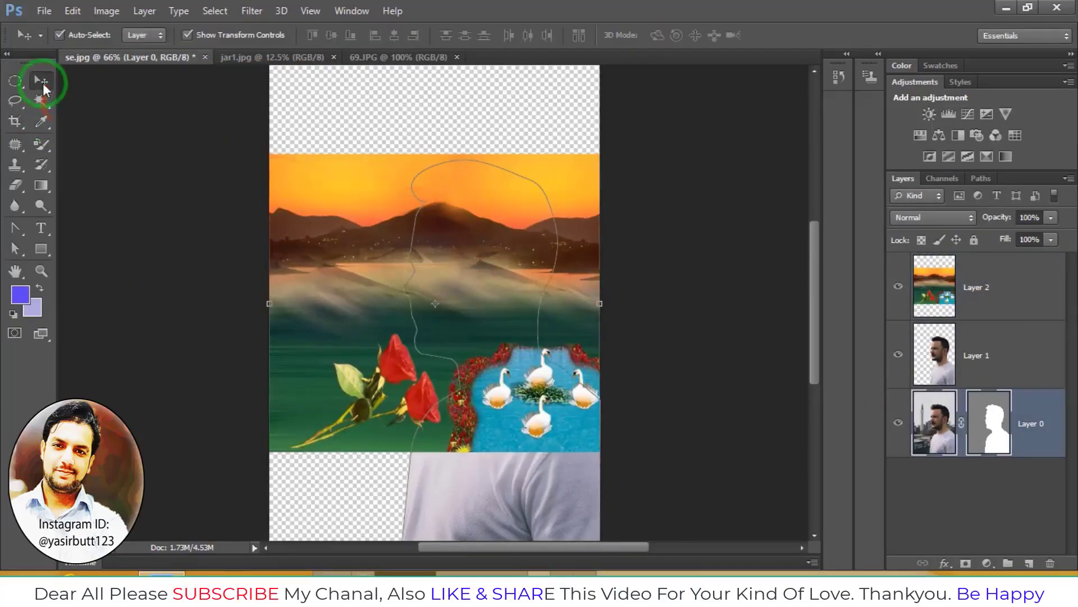
pyautogui.moveTo(320, 281); pyautogui.dragTo(305, 172)
pyautogui.moveTo(434, 354); pyautogui.dragTo(430, 532)
# - Move Layer 2 with the landscape below Layer 1 so the cut-out man stands in front, and deselect the layers
pyautogui.click(970, 350)
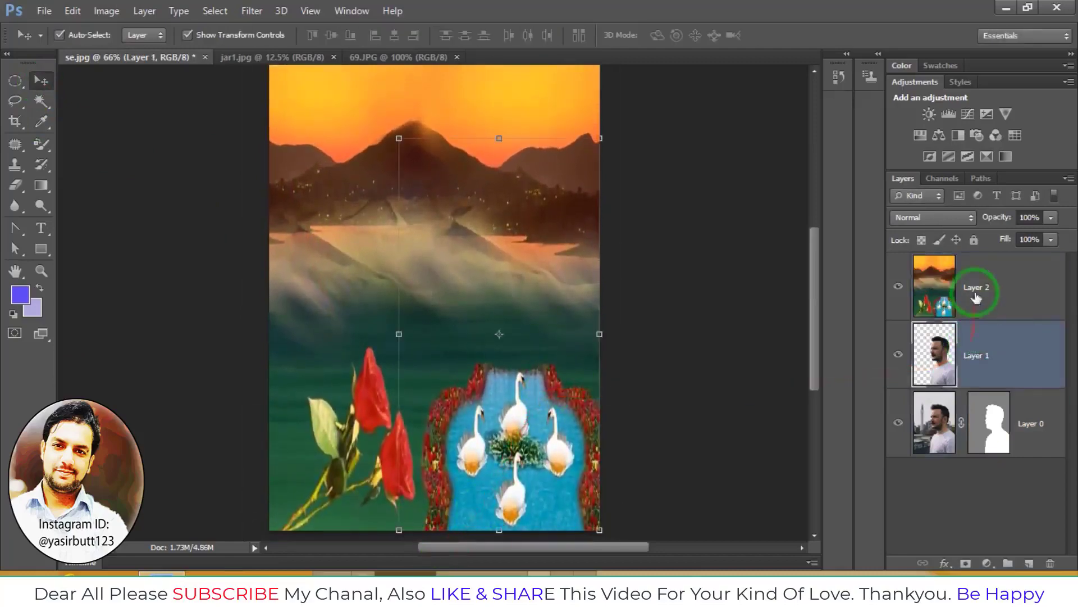
pyautogui.click(980, 292)
pyautogui.moveTo(965, 283); pyautogui.dragTo(967, 364)
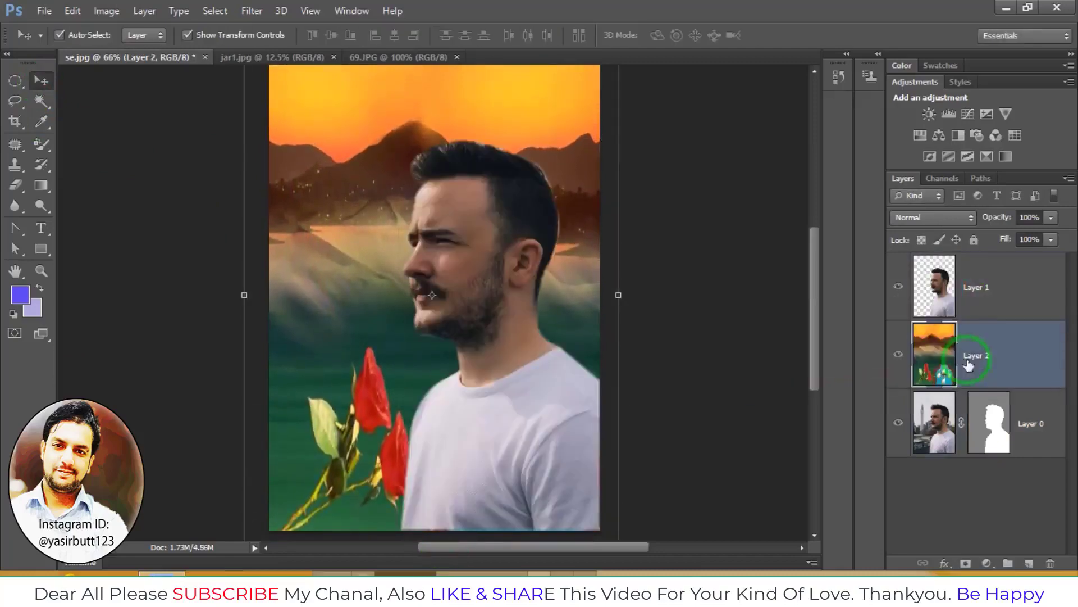
pyautogui.click(682, 323)
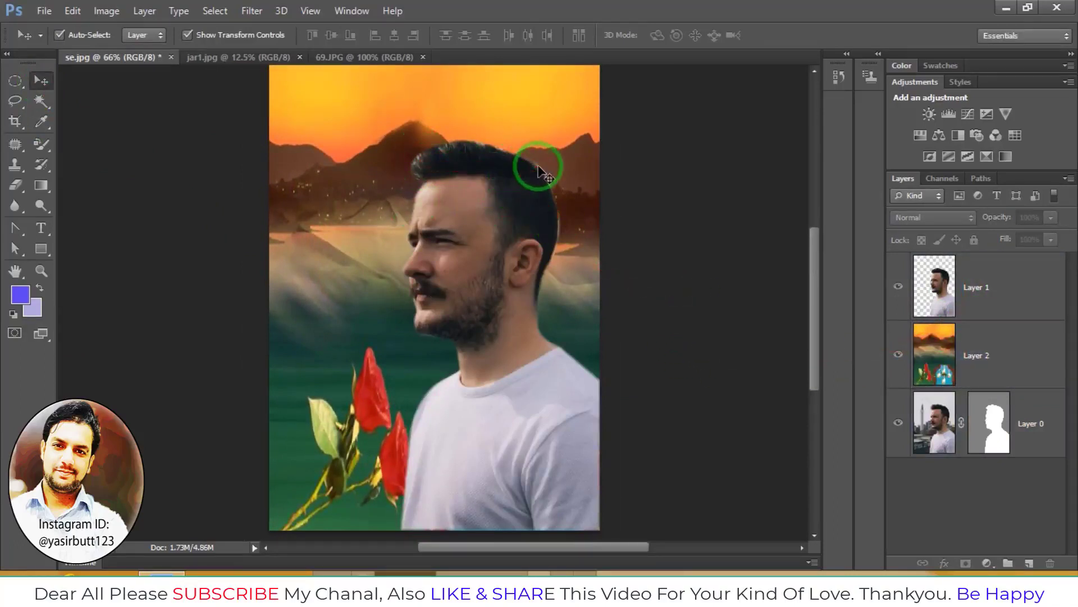
# - Select Layer 0 and hide Layer 1 and Layer 2 so only the vector-masked photo is displayed
pyautogui.scroll(2, 539, 169)
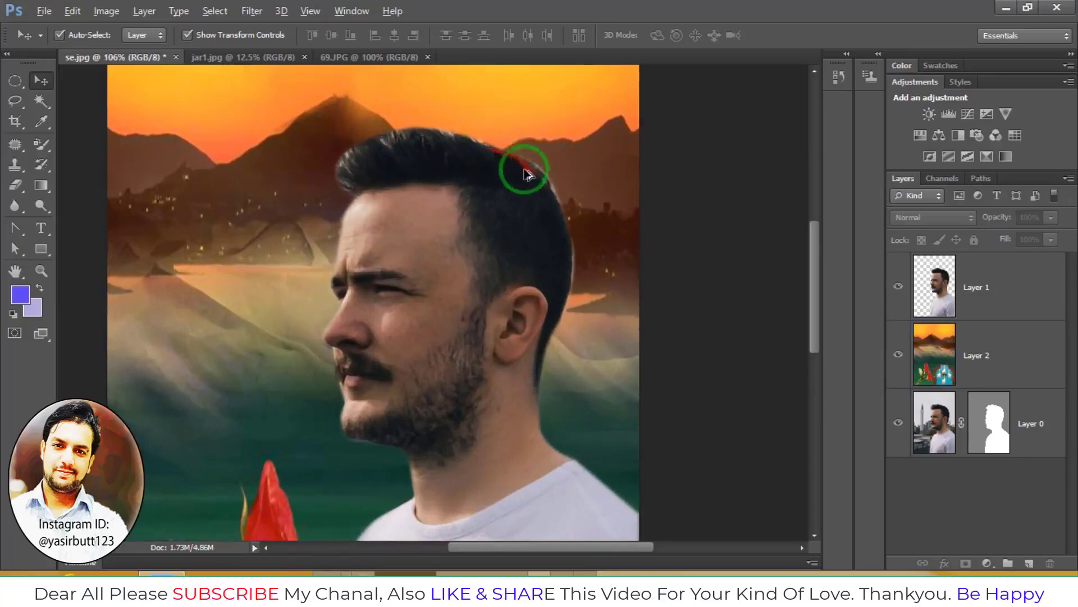
pyautogui.click(934, 424)
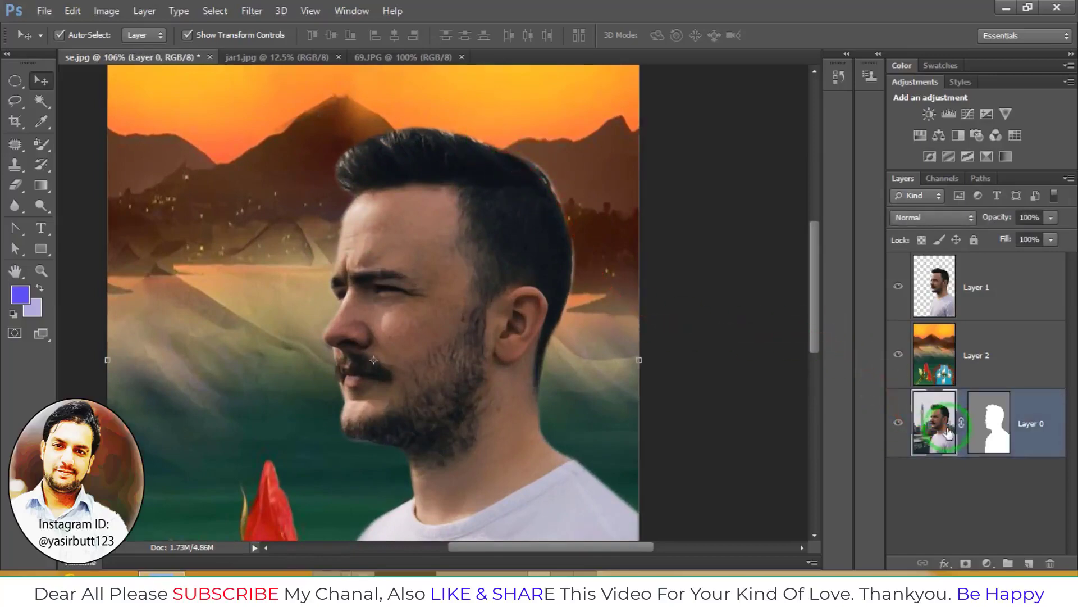
pyautogui.click(899, 287)
pyautogui.click(898, 354)
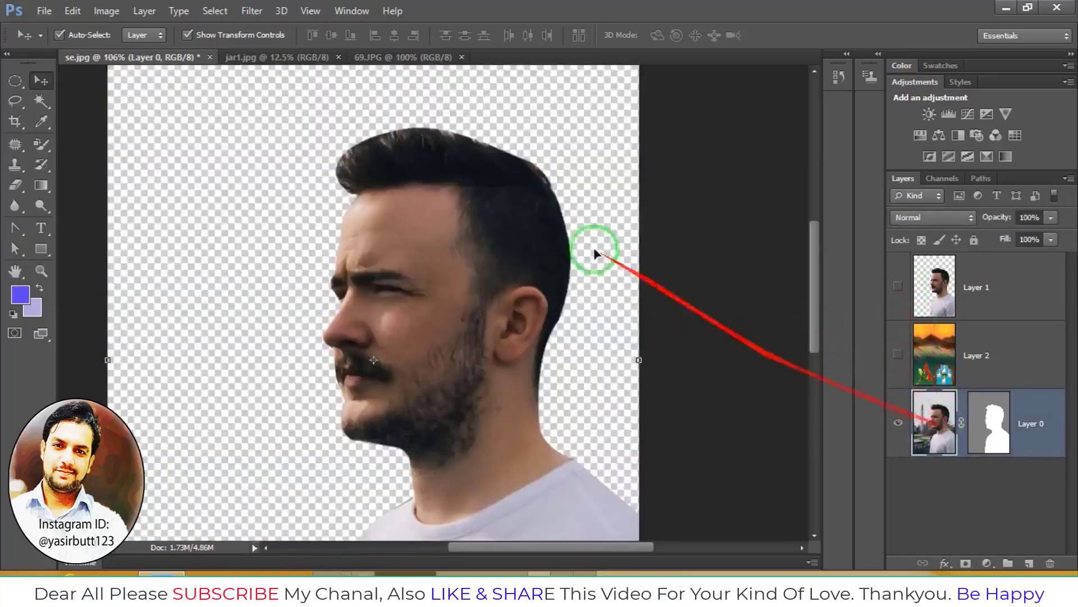
# - Reposition the vector mask's anchor points and curve handles at the back of the man's hair so the outline fits closely
pyautogui.scroll(4, 540, 180)
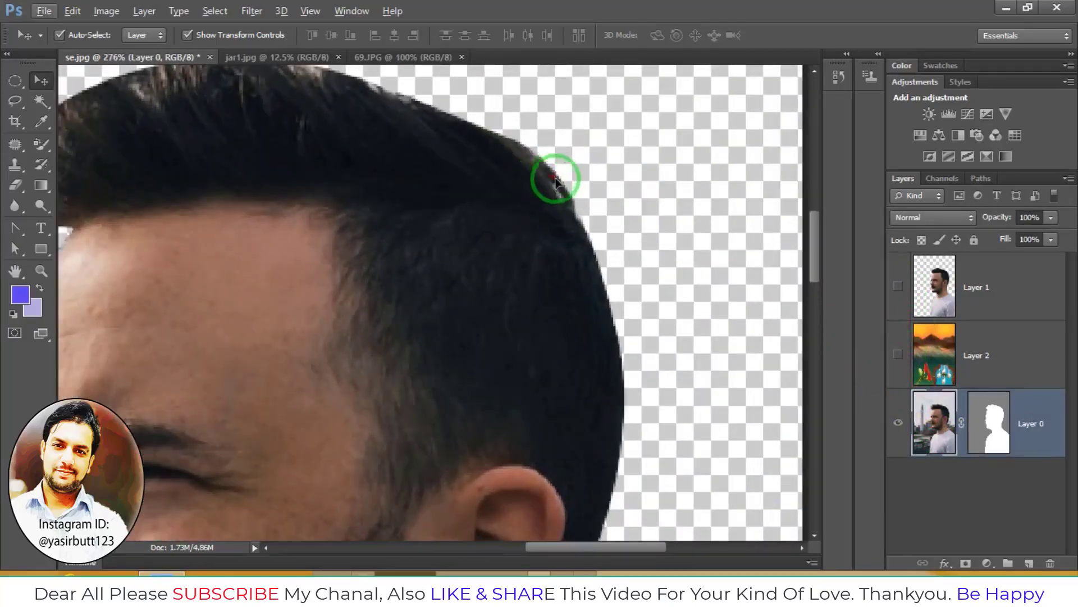
pyautogui.moveTo(15, 250); pyautogui.dragTo(73, 244)
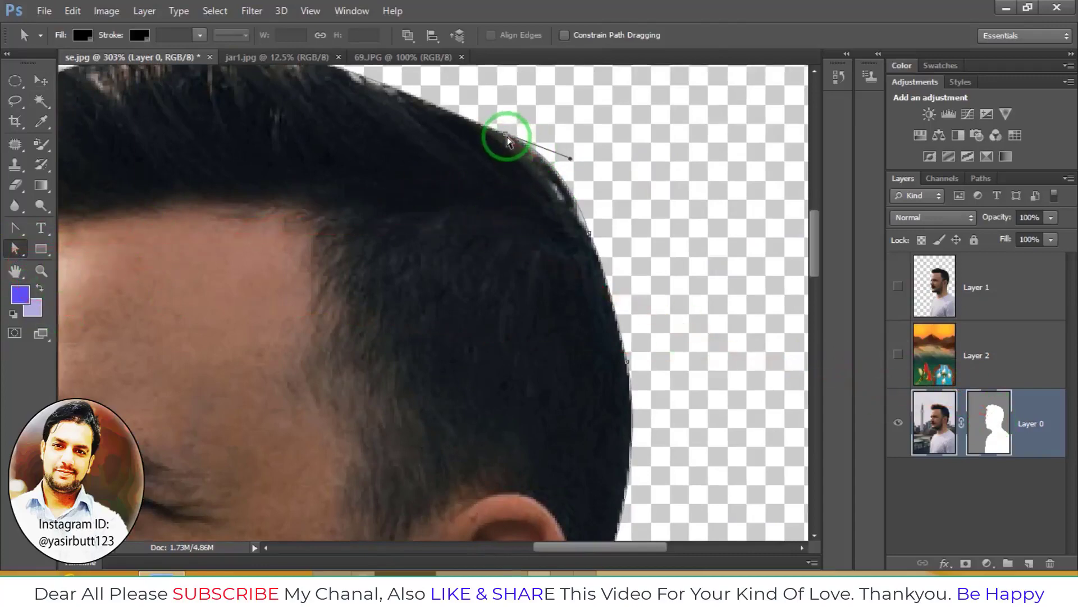
pyautogui.moveTo(506, 135); pyautogui.dragTo(500, 141)
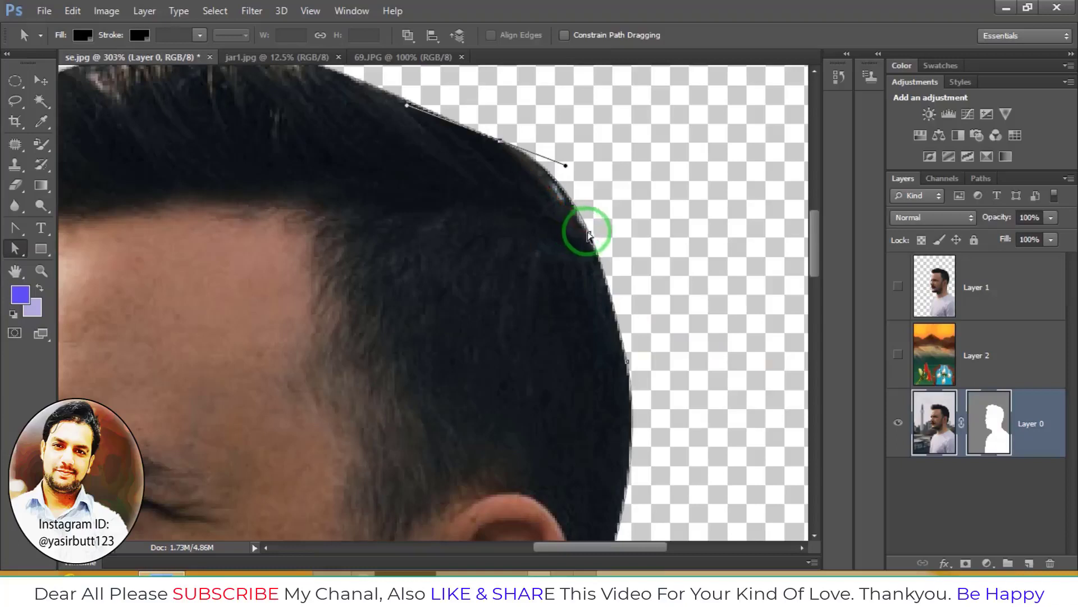
pyautogui.click(579, 239)
pyautogui.moveTo(567, 187); pyautogui.dragTo(528, 212)
pyautogui.moveTo(607, 250); pyautogui.dragTo(639, 260)
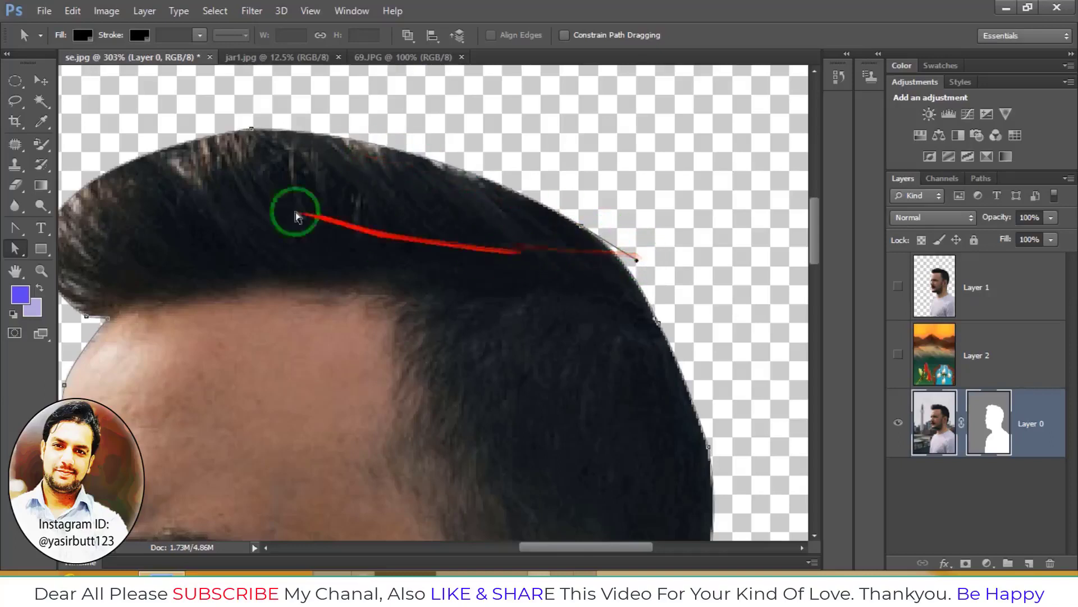
# - Lower the vector mask's anchor point at the top of the man's hair slightly and deselect the path
pyautogui.click(251, 135)
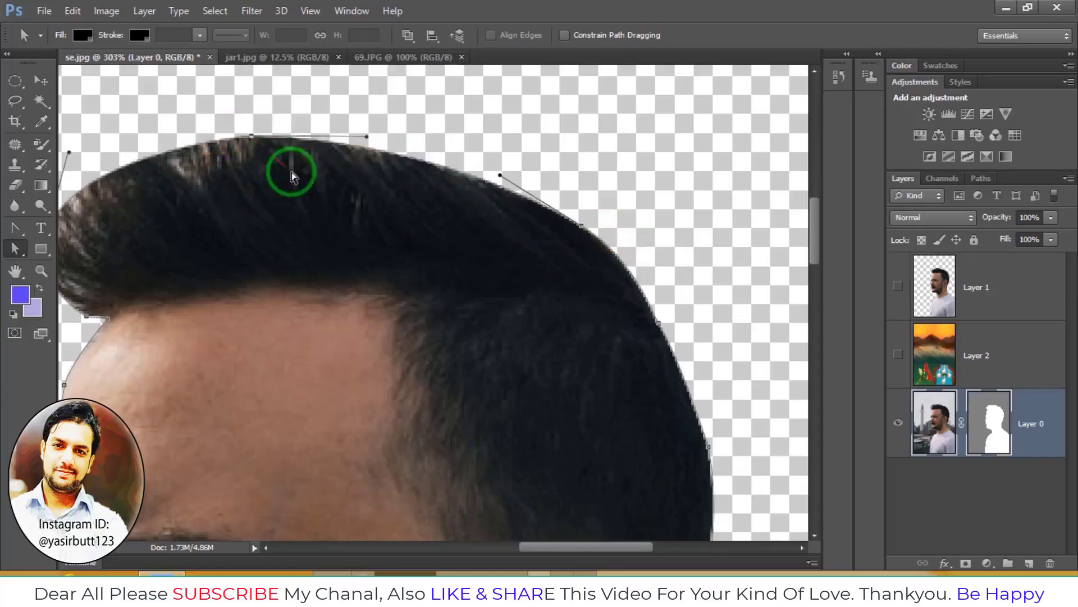
pyautogui.scroll(-5, 345, 233)
pyautogui.scroll(-1, 352, 250)
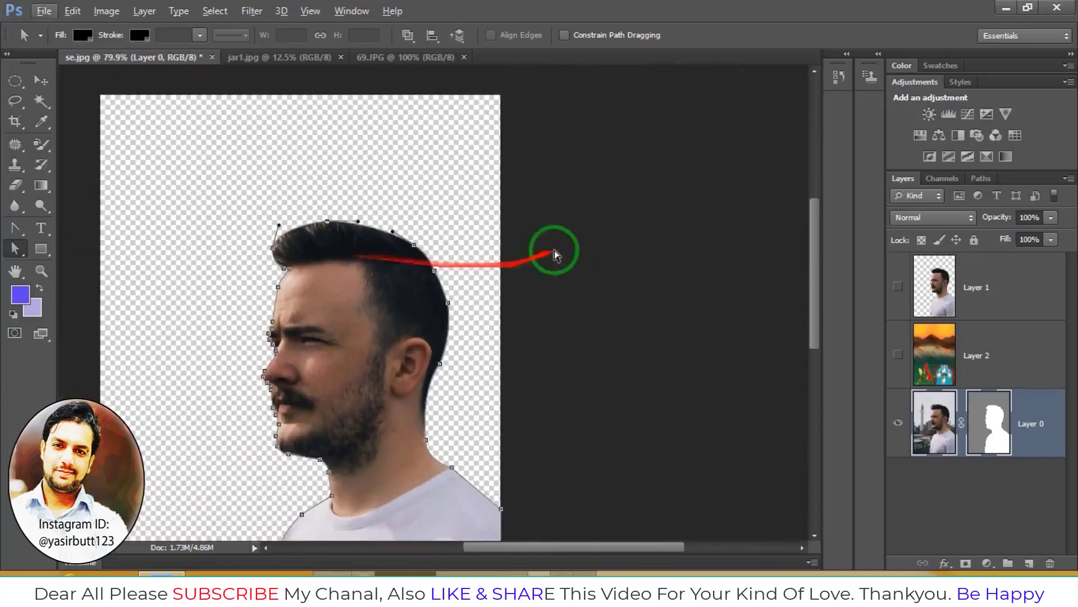
pyautogui.click(556, 249)
pyautogui.moveTo(345, 345); pyautogui.dragTo(410, 255)
pyautogui.scroll(-2, 414, 272)
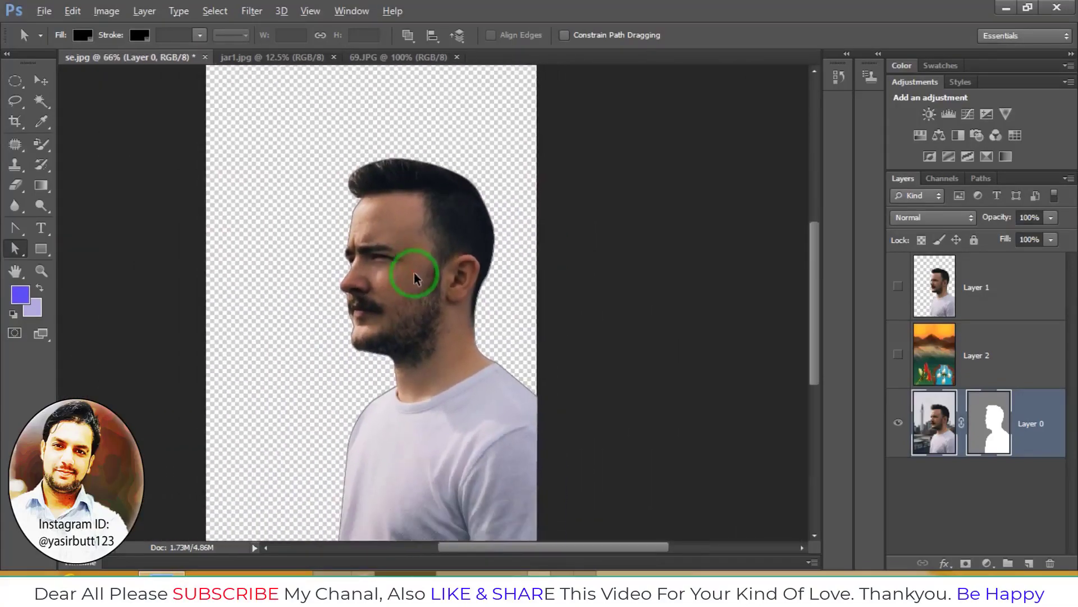
pyautogui.scroll(-1, 611, 326)
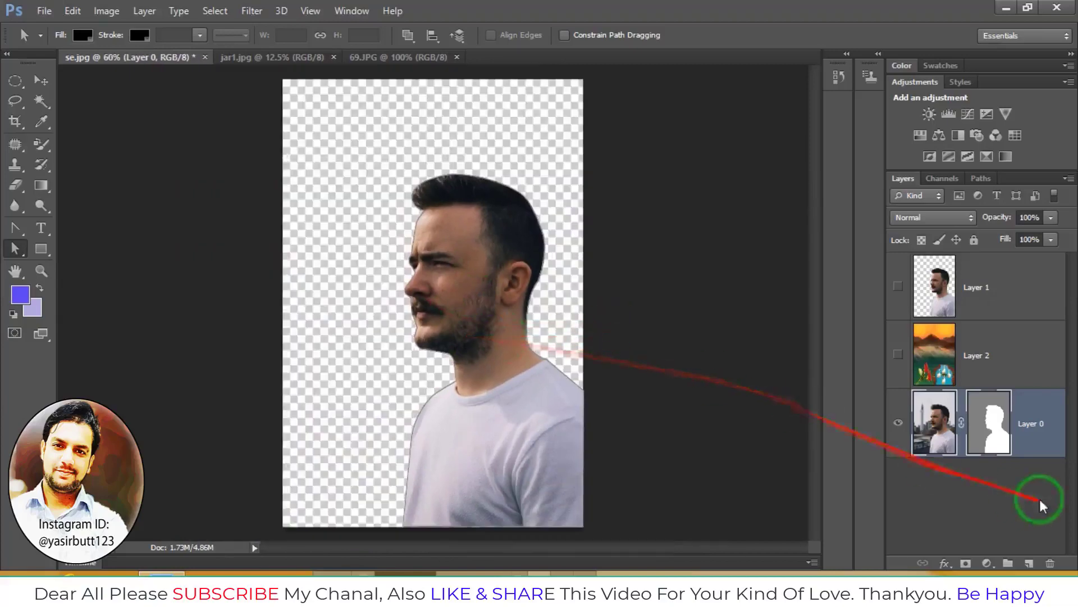
# - Disable and re-enable Layer 0's vector mask several times to compare the full photo with the cut-out
pyautogui.rightClick(994, 416)
pyautogui.click(955, 427)
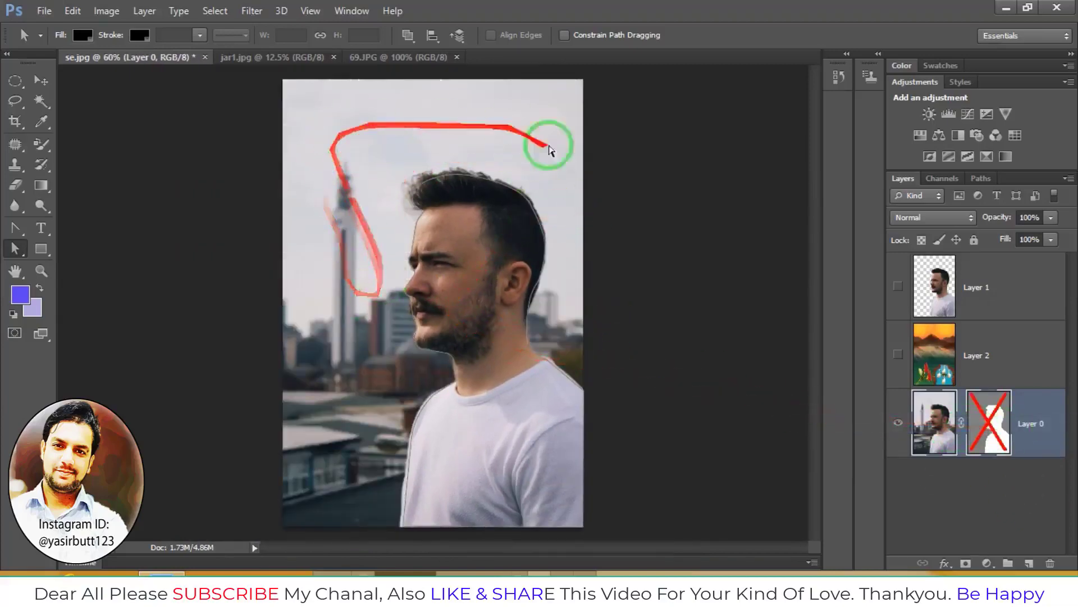
pyautogui.click(997, 427)
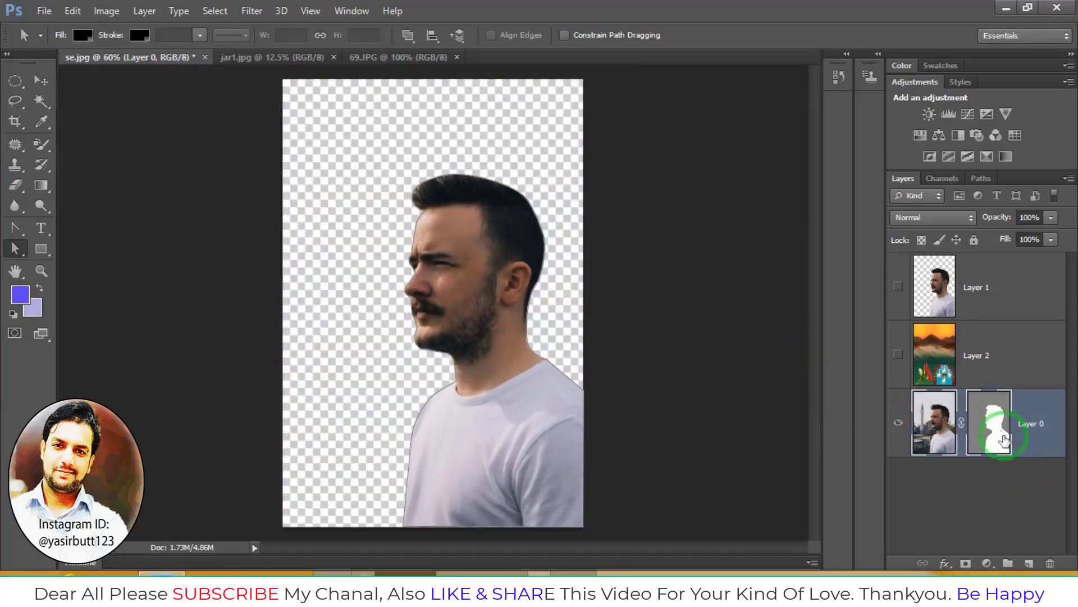
pyautogui.keyDown('shift'); pyautogui.click(997, 427); pyautogui.keyUp('shift')
pyautogui.keyDown('shift'); pyautogui.click(997, 422); pyautogui.keyUp('shift')
pyautogui.keyDown('shift'); pyautogui.click(998, 423); pyautogui.keyUp('shift')
pyautogui.keyDown('shift'); pyautogui.click(997, 422); pyautogui.keyUp('shift')
pyautogui.rightClick(993, 415)
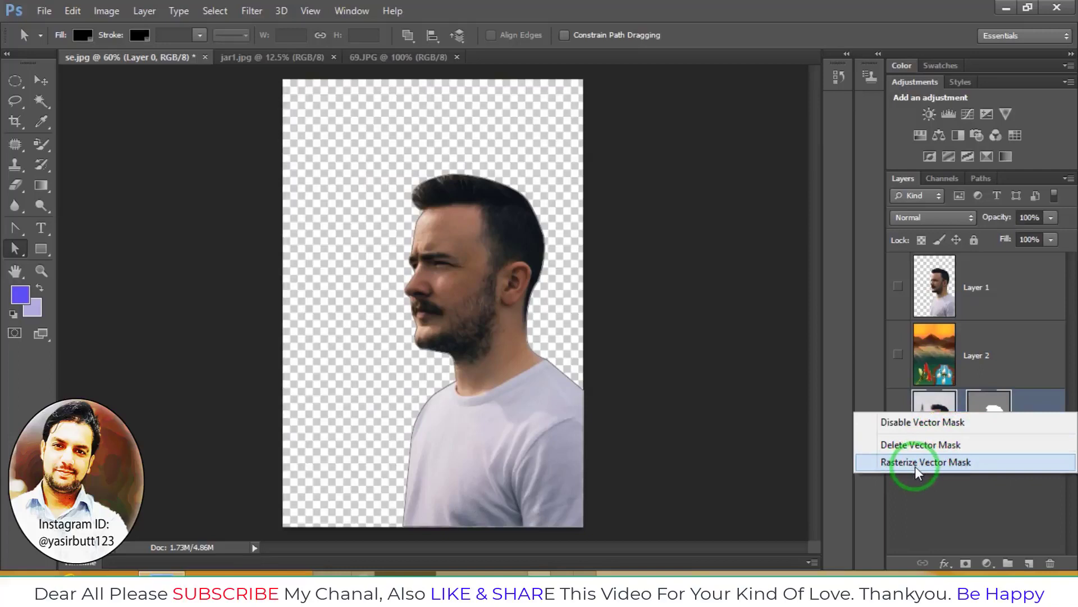
pyautogui.click(955, 503)
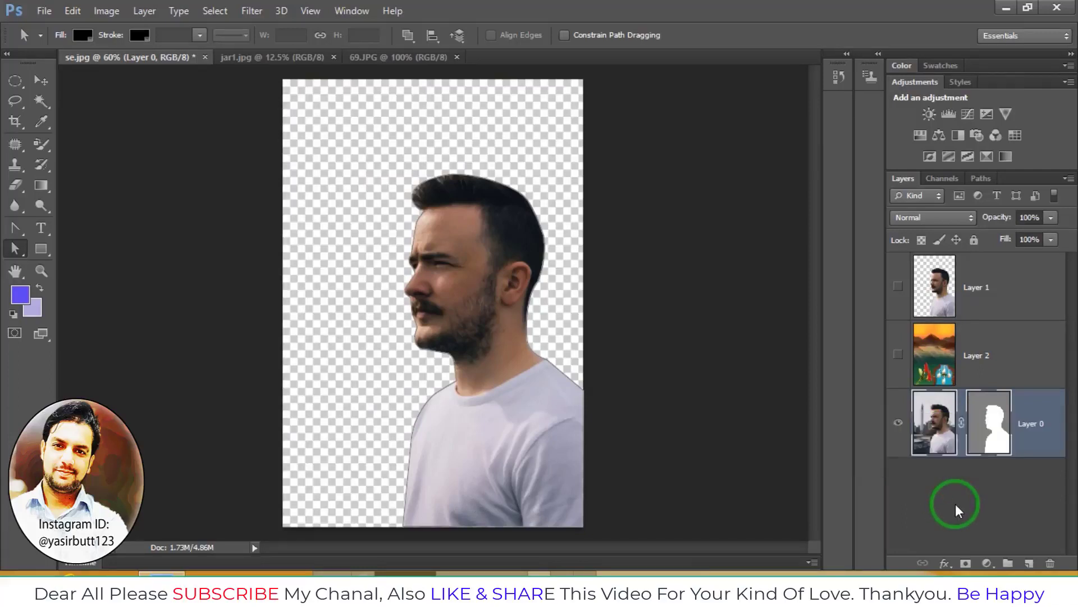
# - Select Layer 2 and switch to the jar1.jpg document, framing the glass jar
pyautogui.click(936, 360)
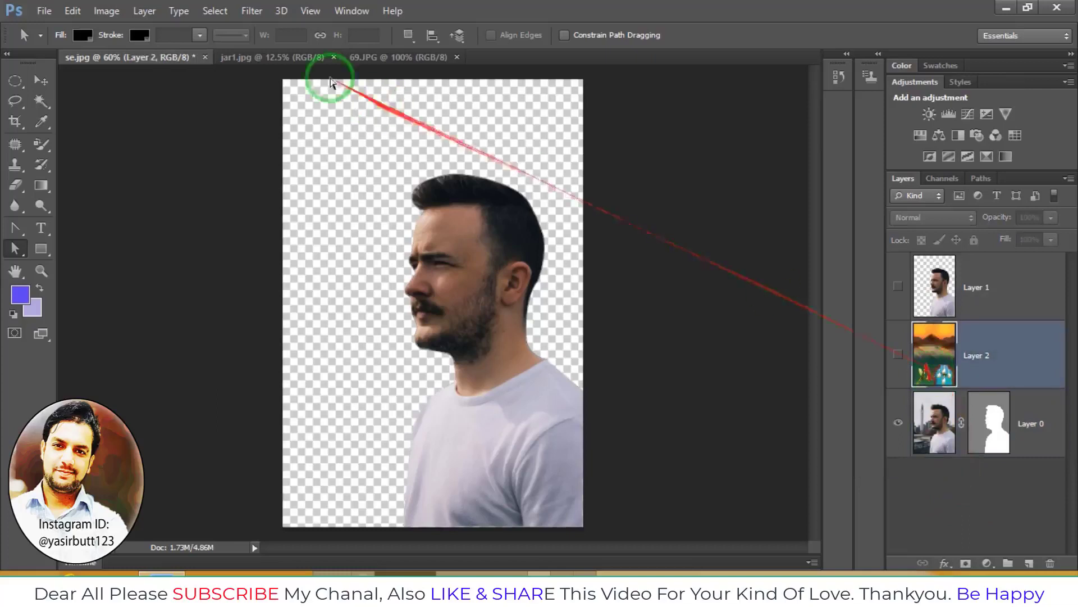
pyautogui.click(273, 57)
pyautogui.scroll(1, 390, 343)
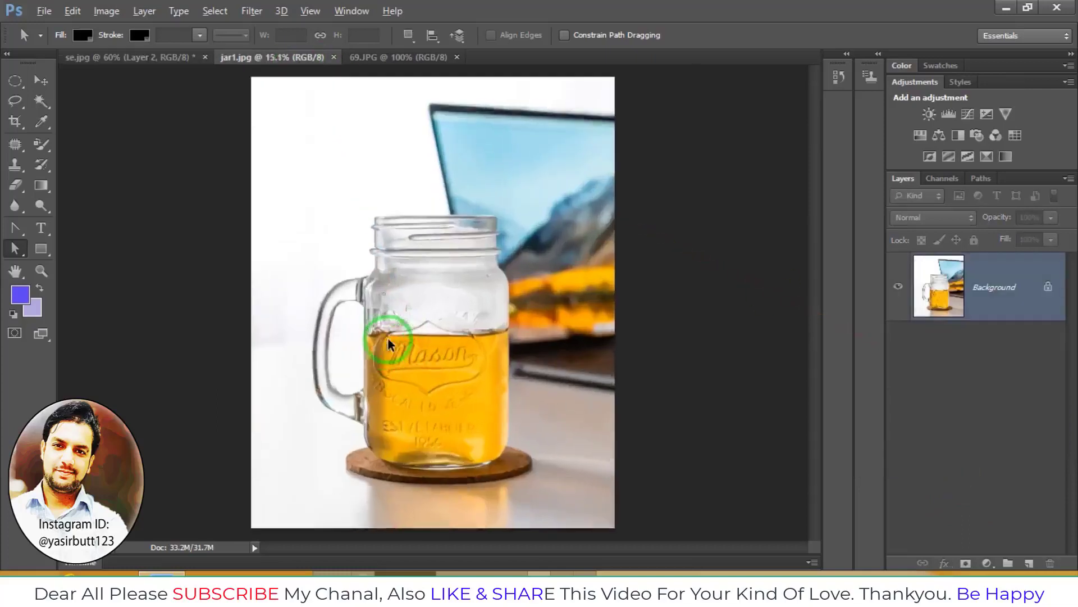
pyautogui.scroll(3, 390, 343)
pyautogui.moveTo(447, 341); pyautogui.dragTo(433, 289)
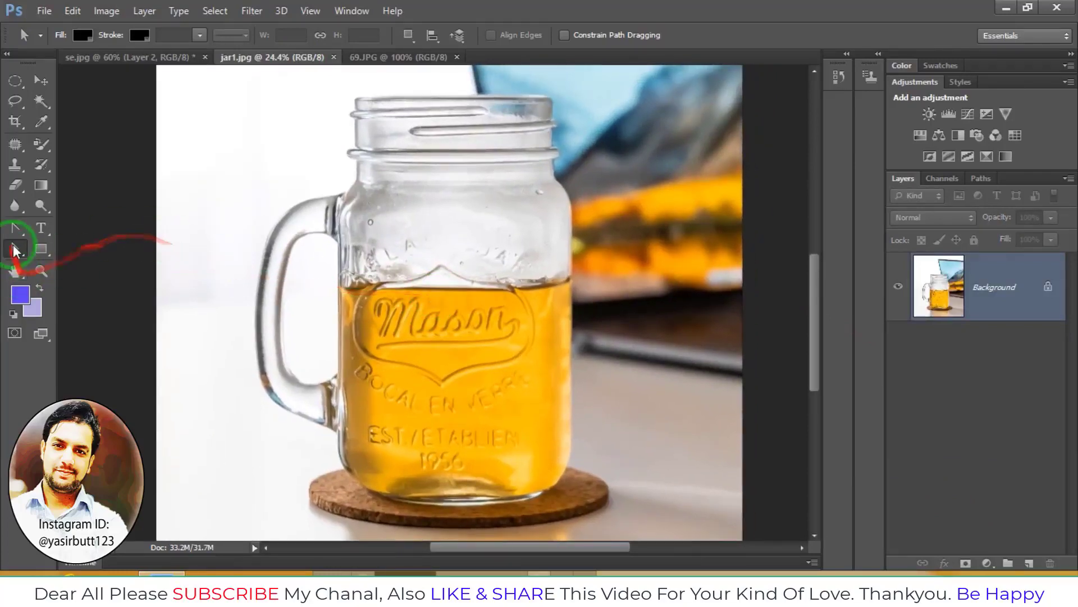
pyautogui.click(15, 250)
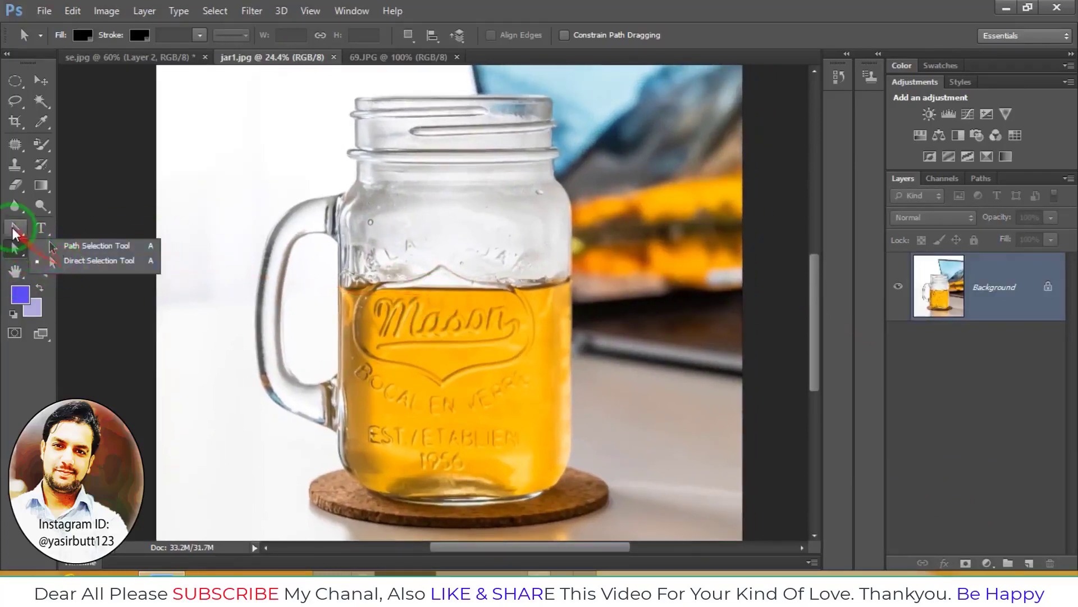
pyautogui.click(15, 230)
pyautogui.click(50, 227)
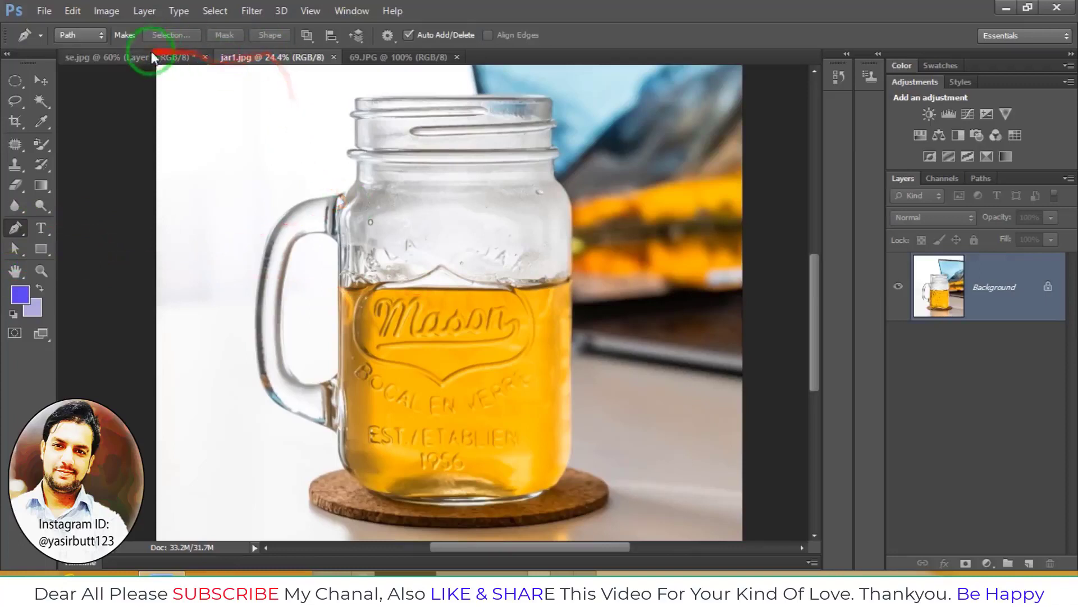
pyautogui.moveTo(19, 108)
pyautogui.mouseDown()
pyautogui.moveTo(63, 137)
pyautogui.moveTo(83, 135)
pyautogui.mouseUp()
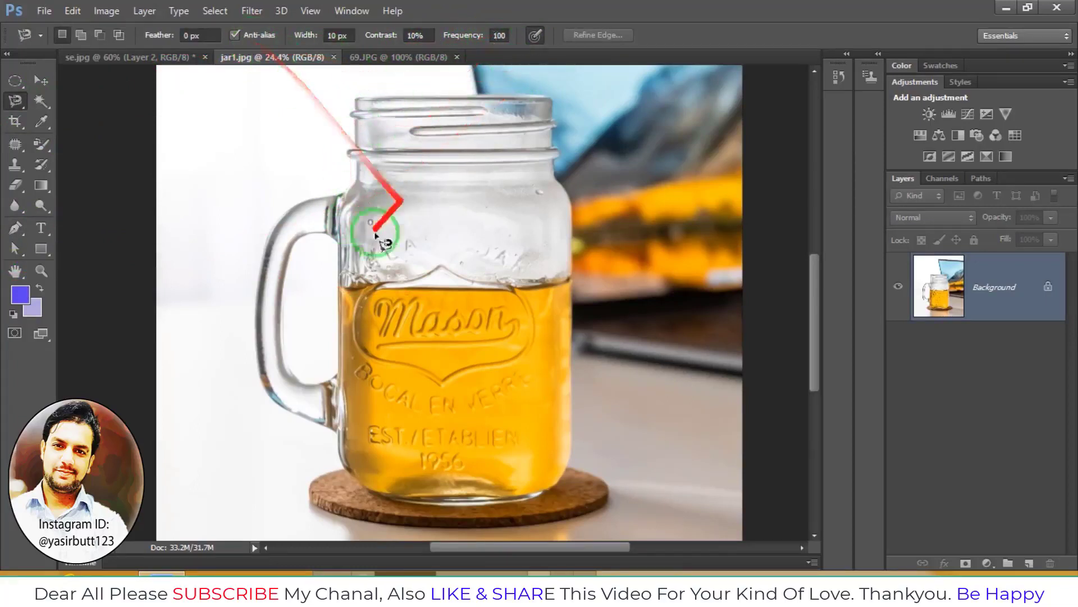
# - Select the Freeform Pen tool with the Magnetic option and review its curve fit, width, contrast and frequency settings
pyautogui.click(16, 229)
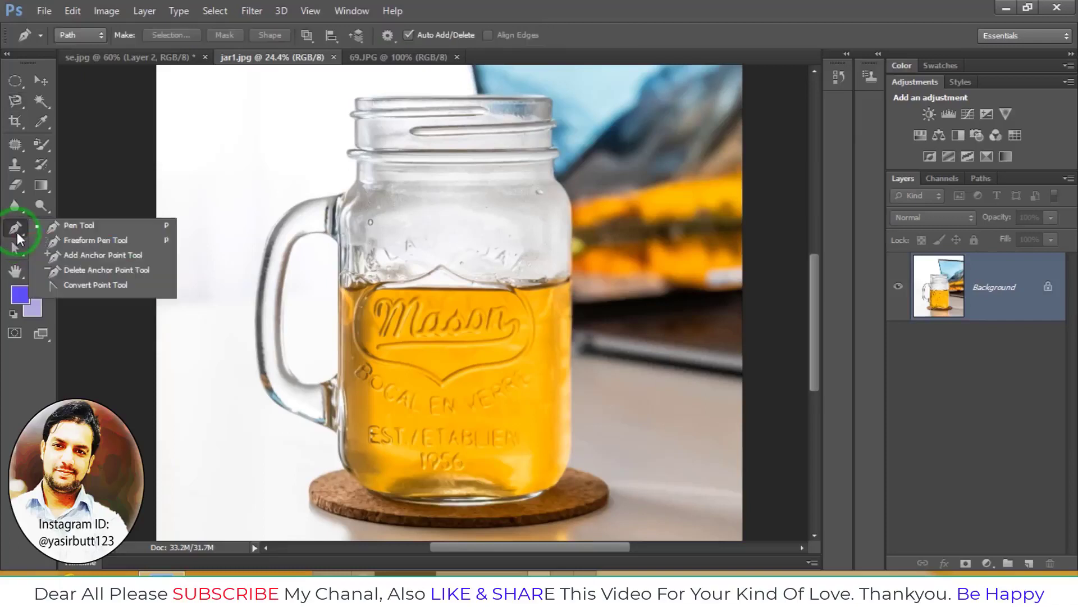
pyautogui.click(96, 239)
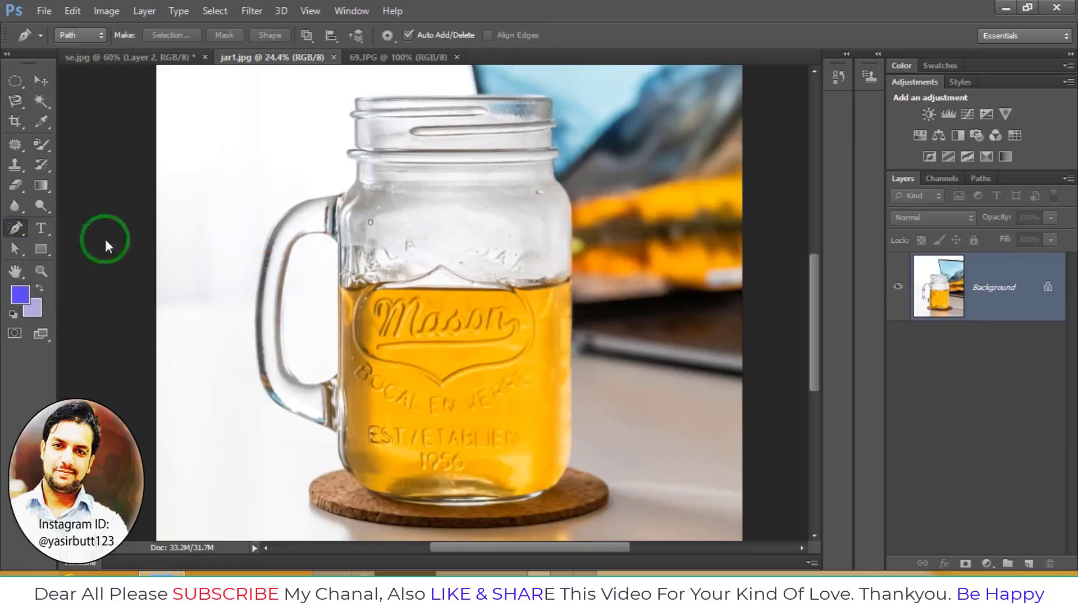
pyautogui.click(389, 35)
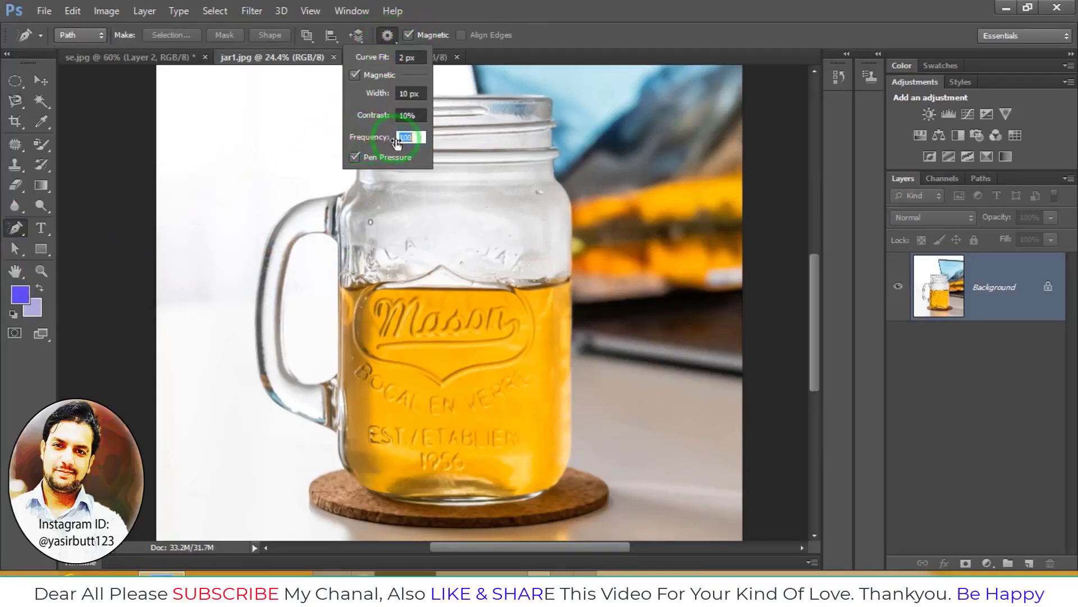
pyautogui.click(449, 172)
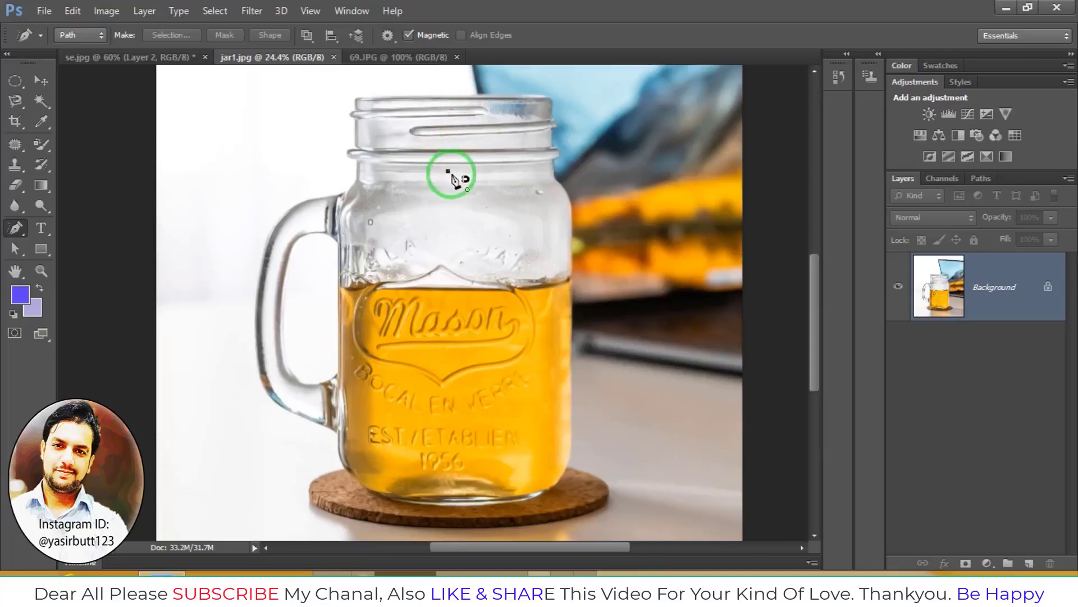
pyautogui.scroll(3, 374, 176)
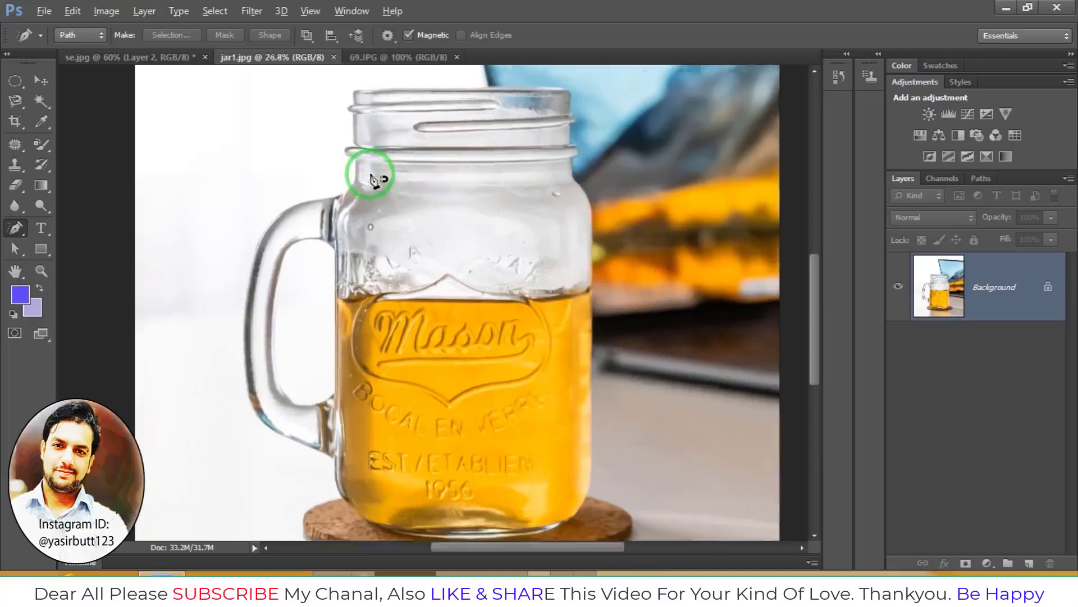
pyautogui.scroll(2, 359, 126)
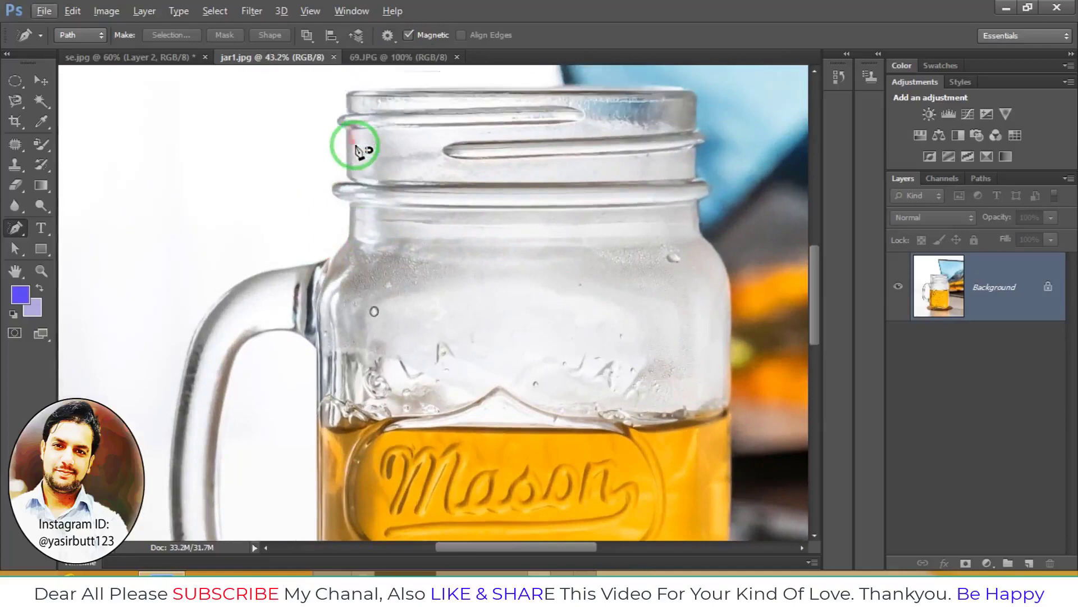
pyautogui.click(349, 94)
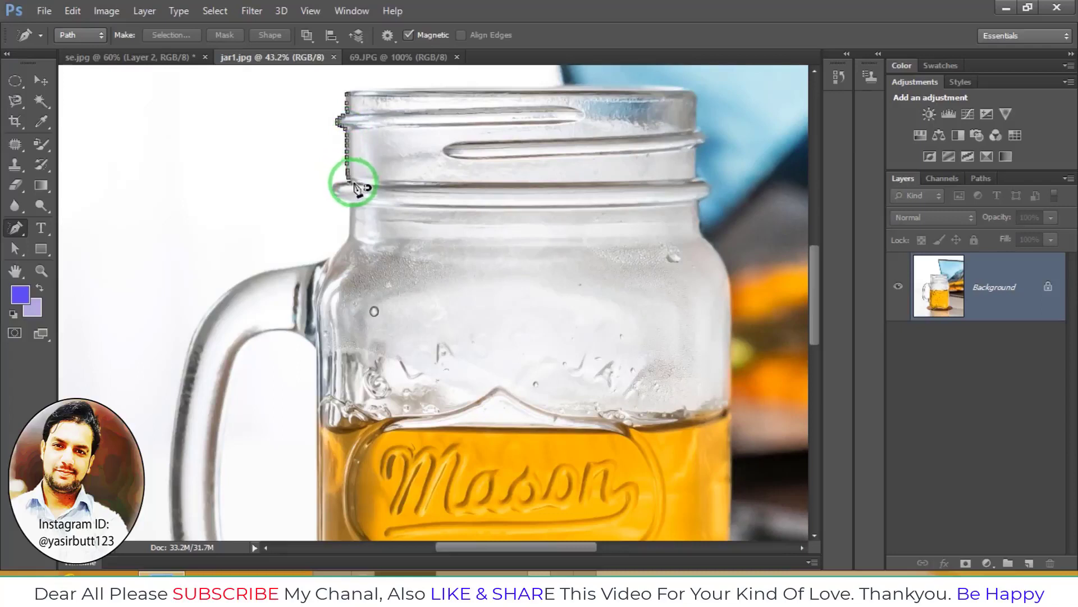
pyautogui.click(307, 35)
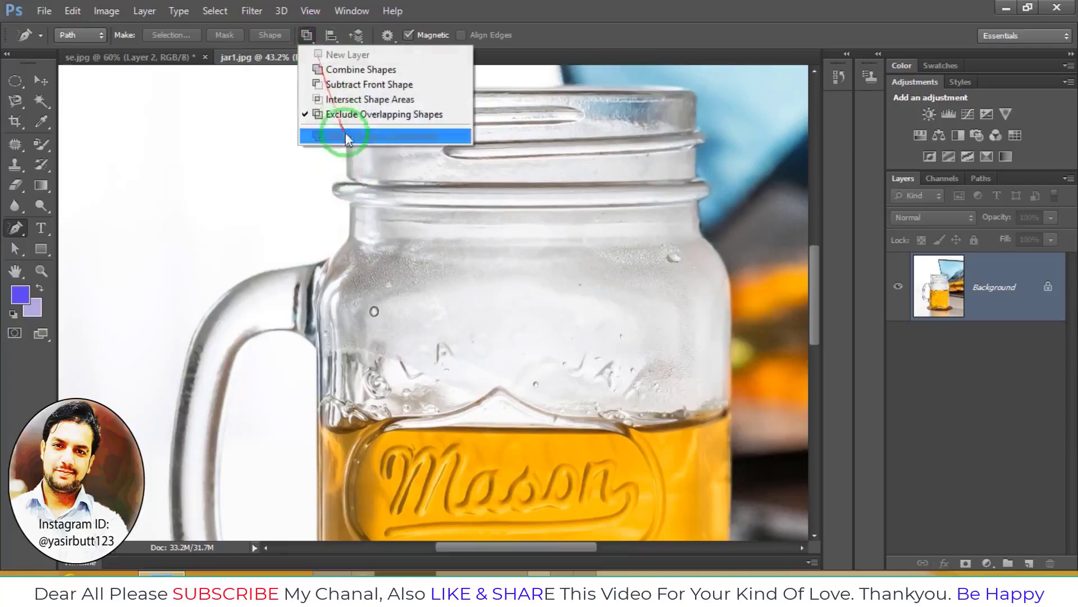
pyautogui.click(400, 118)
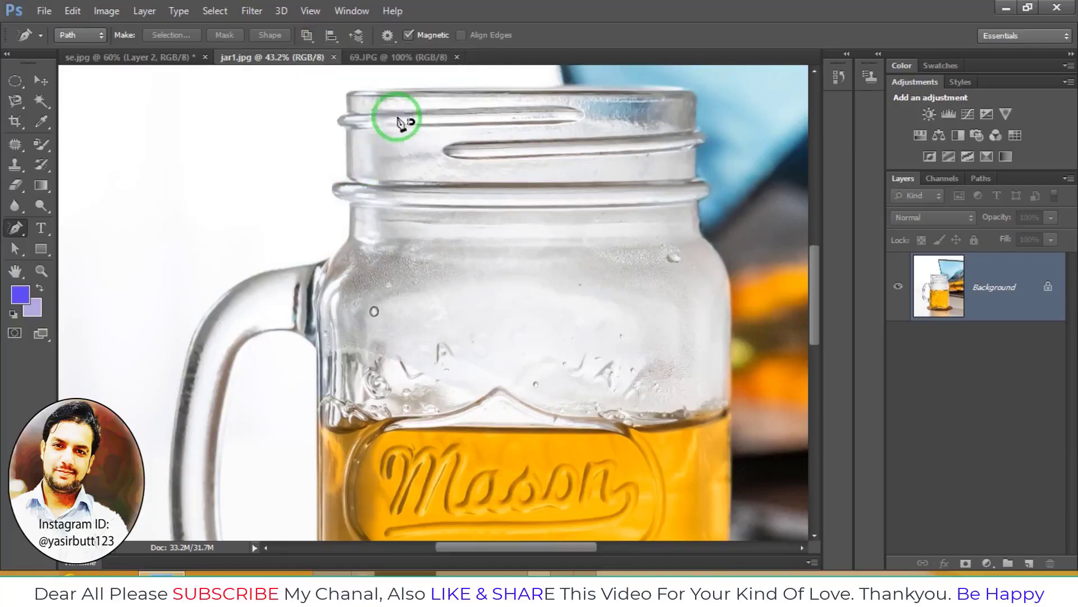
# - Trace a magnetic path from the jar's upper left rim down the neck and around the handle's outer edge, removing stray anchor points
pyautogui.click(347, 94)
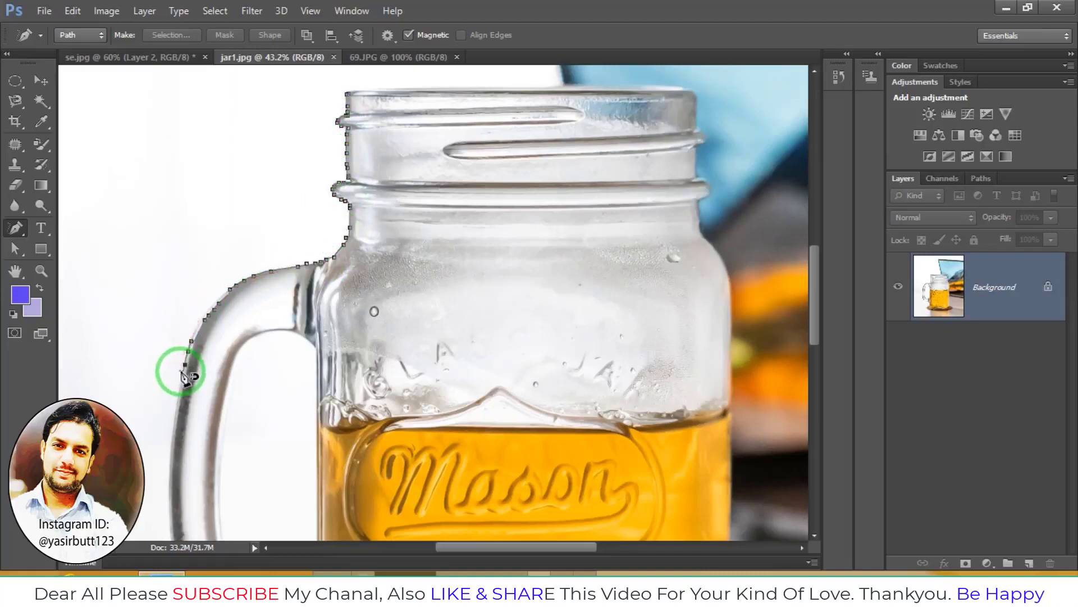
pyautogui.moveTo(185, 373); pyautogui.dragTo(219, 194)
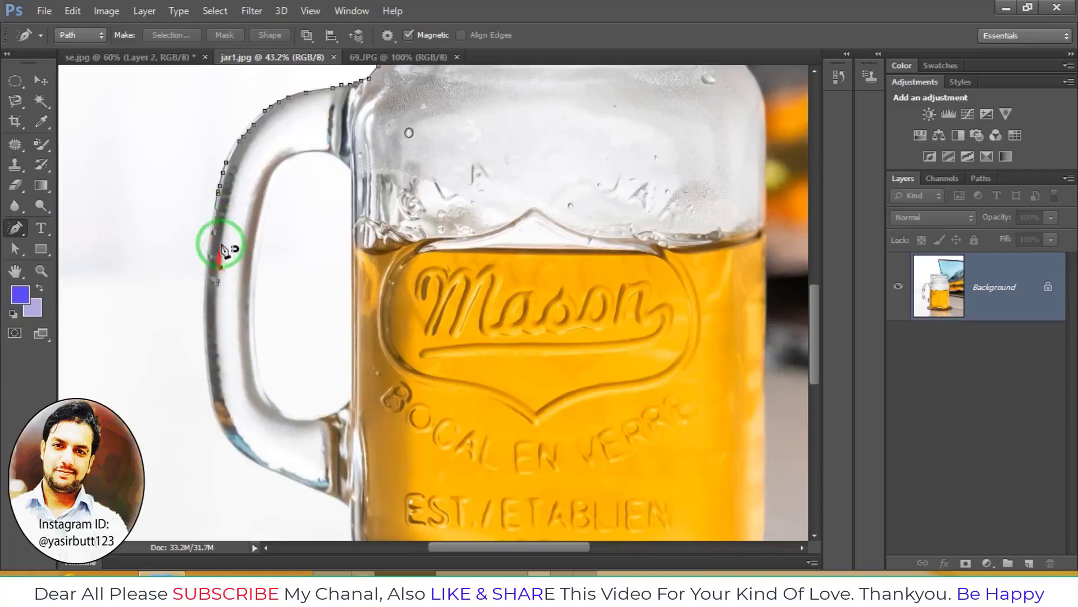
pyautogui.press('Delete')
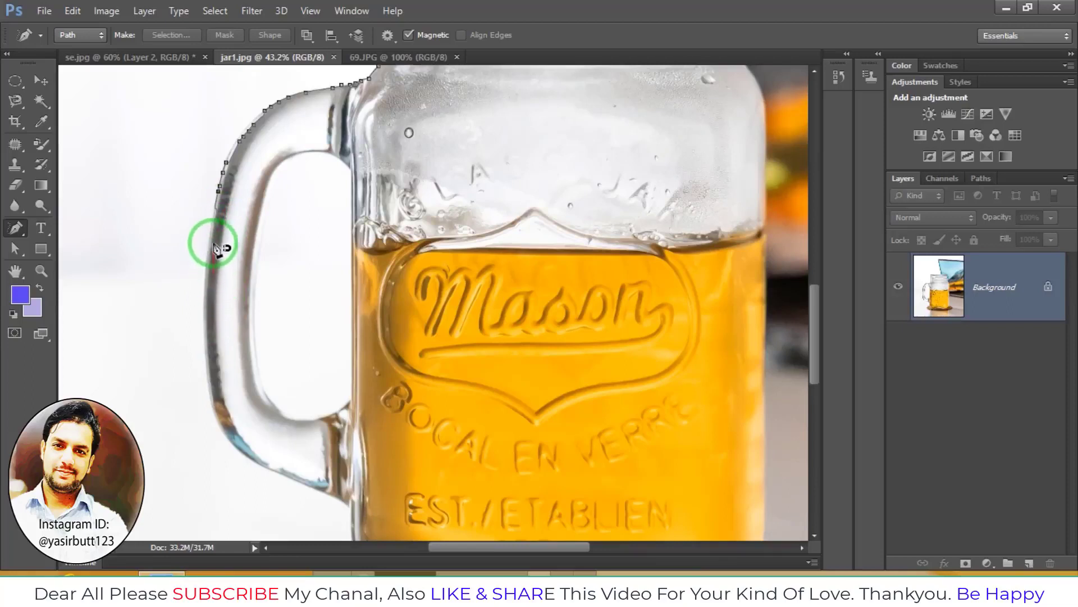
pyautogui.press('Delete')
pyautogui.press('Delete')
pyautogui.press('Delete')
pyautogui.press('Delete')
pyautogui.press('Delete')
pyautogui.press('Delete')
pyautogui.press('Delete')
pyautogui.press('Delete')
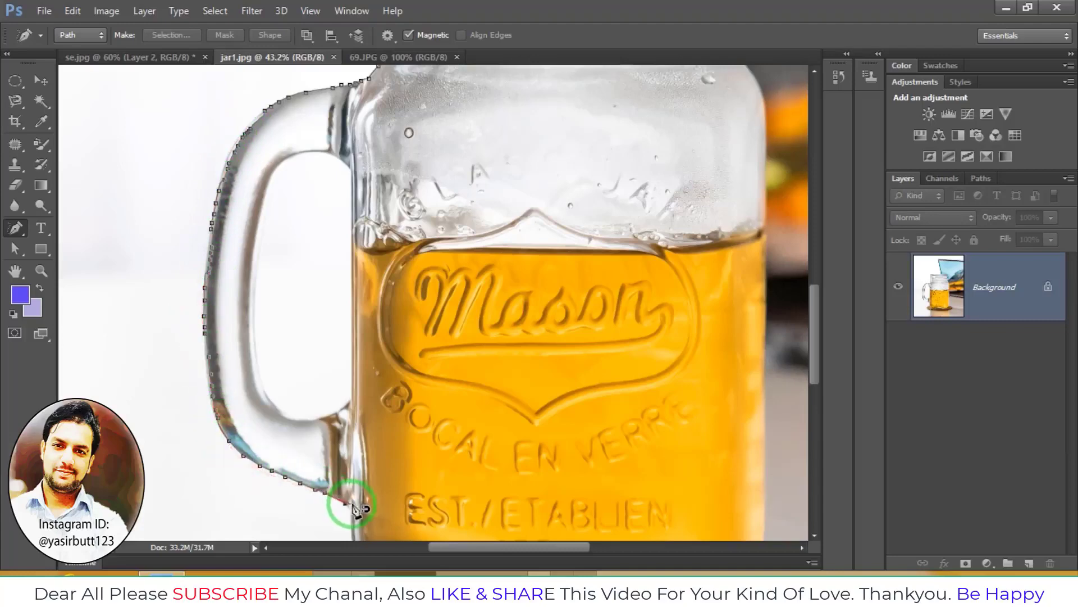
# - Continue the magnetic path around the cork coaster and up the right side of the jar
pyautogui.moveTo(348, 504); pyautogui.dragTo(350, 265)
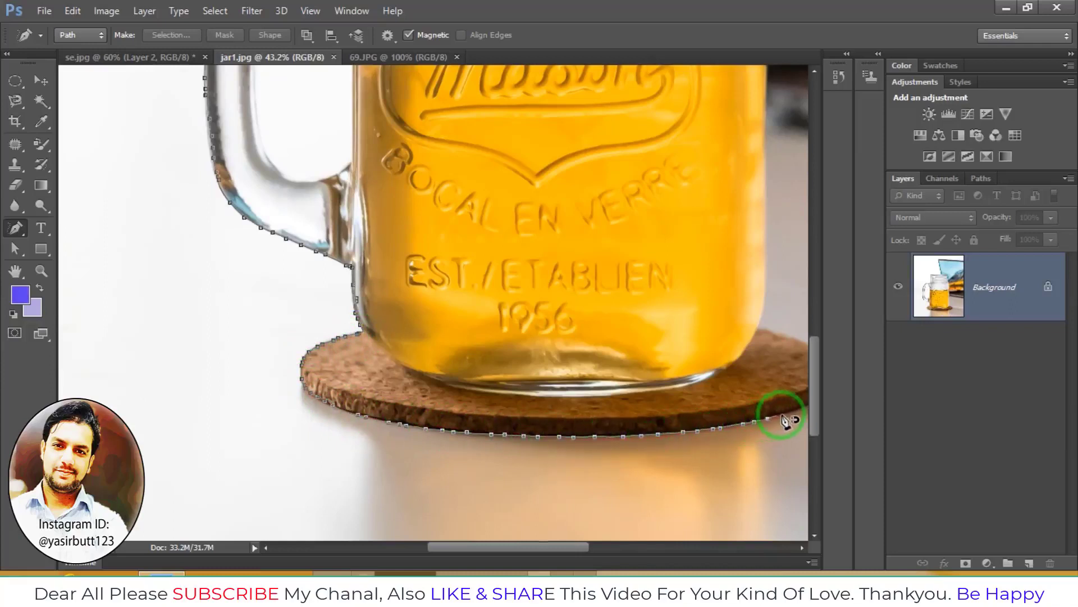
pyautogui.moveTo(781, 414); pyautogui.dragTo(494, 414)
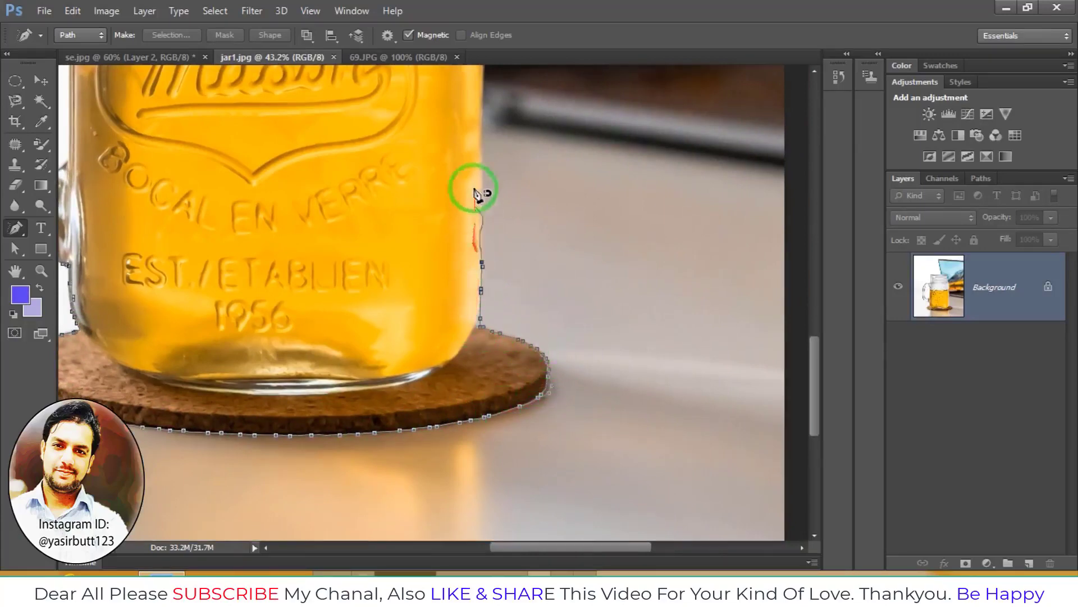
pyautogui.moveTo(475, 133); pyautogui.dragTo(470, 354)
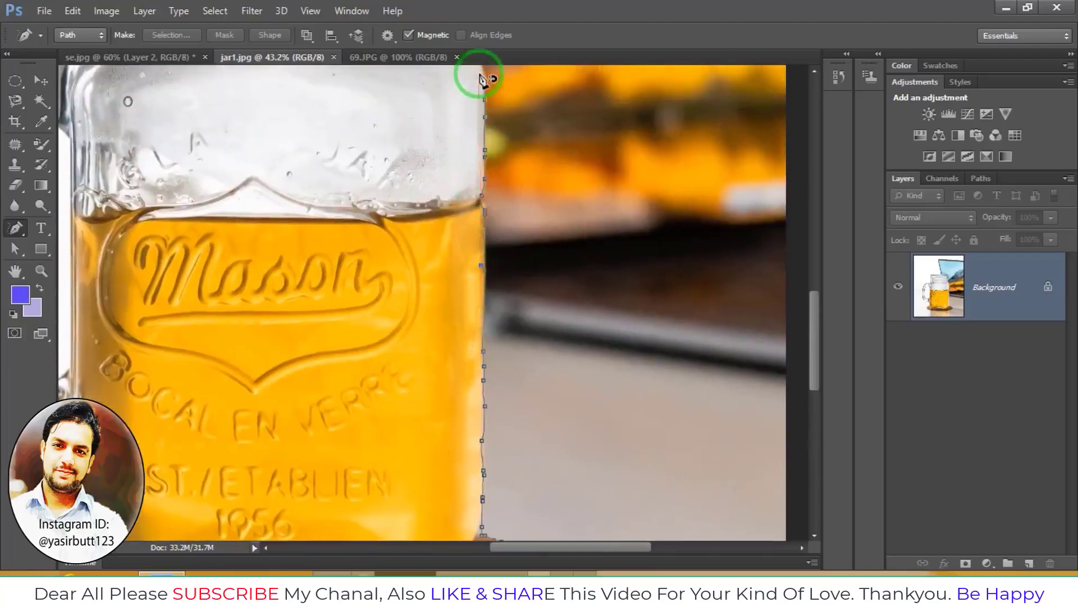
# - Trace the jar's right shoulder, neck and top rim, and close the magnetic path at its starting point
pyautogui.moveTo(477, 72); pyautogui.dragTo(469, 336)
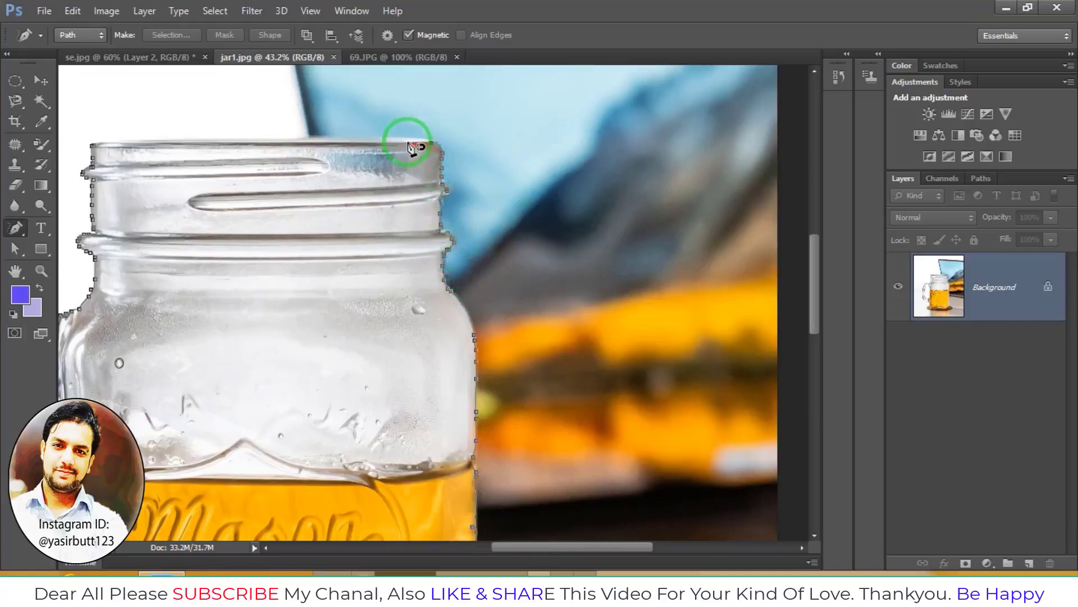
pyautogui.click(93, 150)
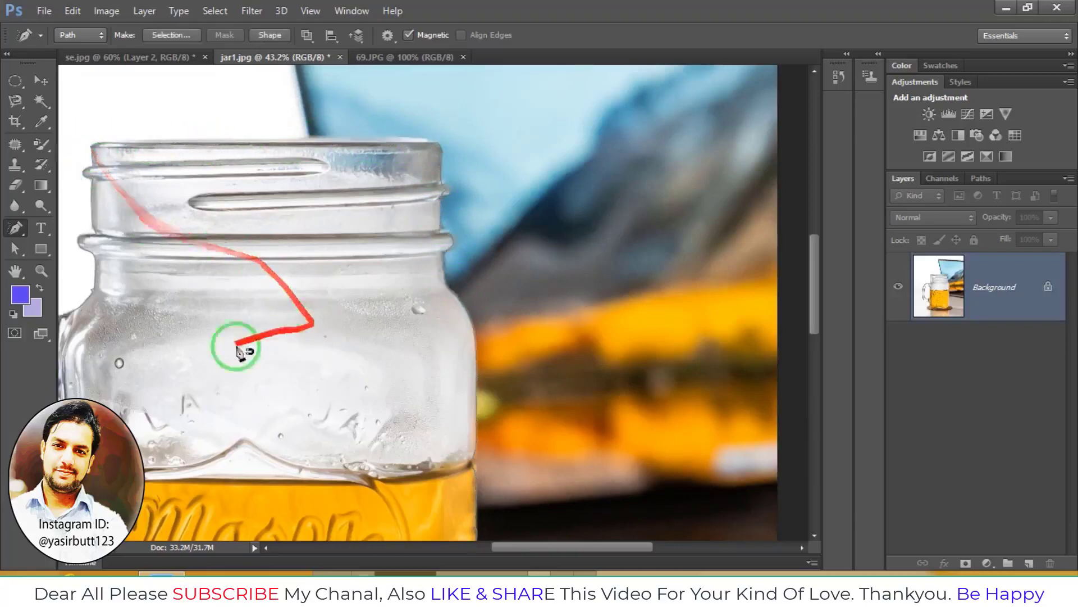
pyautogui.scroll(-1, 211, 373)
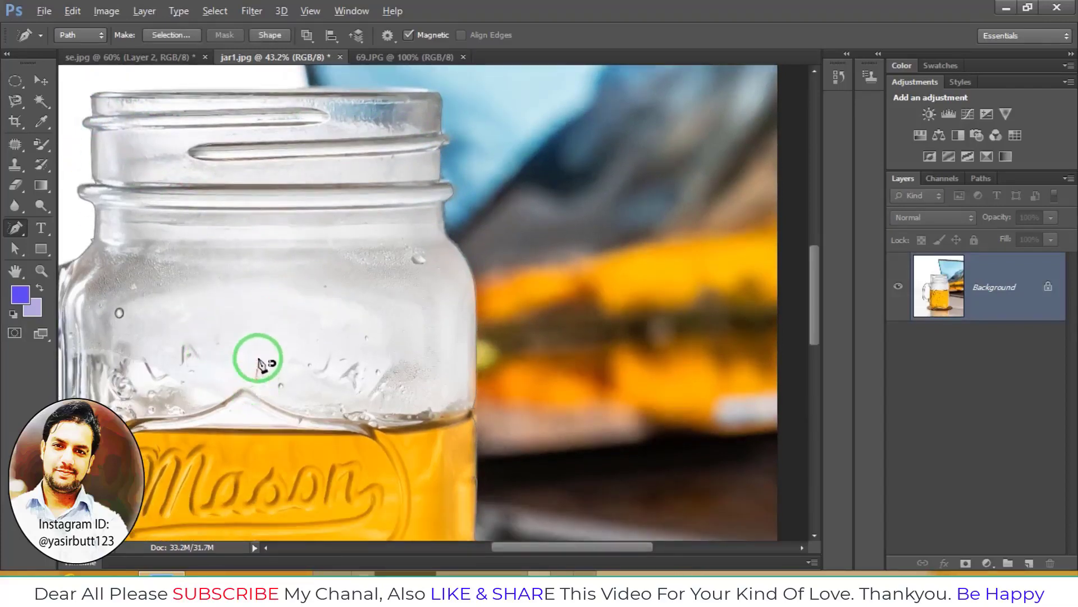
pyautogui.scroll(-2, 265, 366)
pyautogui.moveTo(231, 366); pyautogui.dragTo(305, 313)
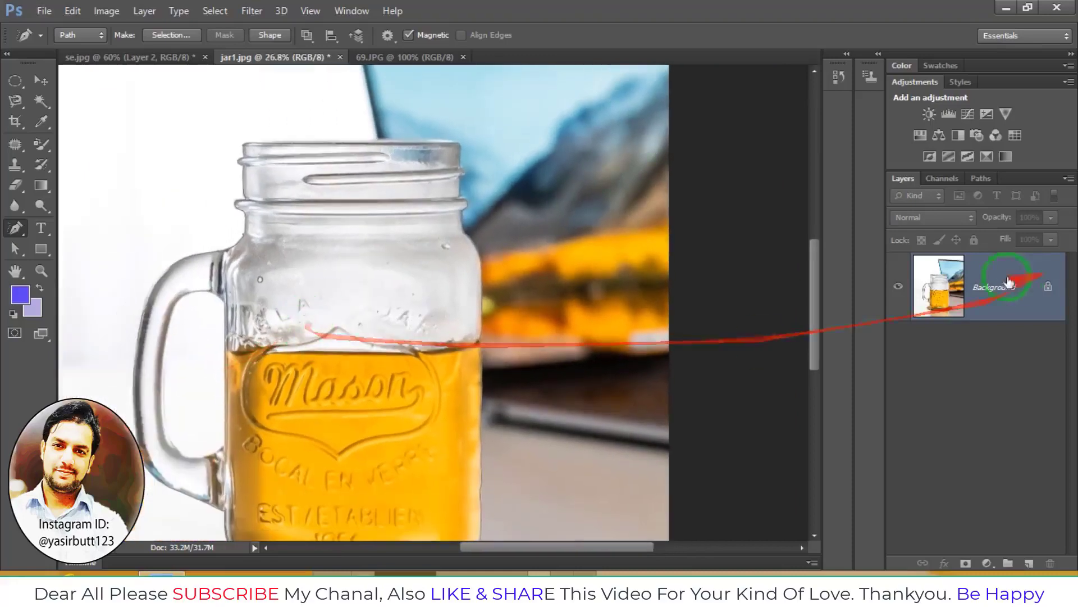